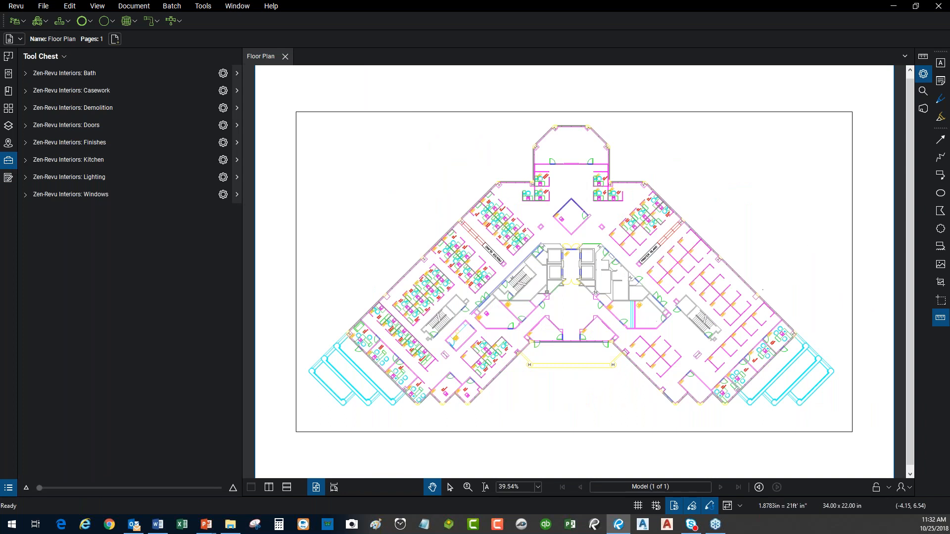
Step: Look over the Zen-Revu Interiors: Bath tool set, collapse it, and expand the Zen-Revu Interiors: Casework tool set
left_click(25, 73)
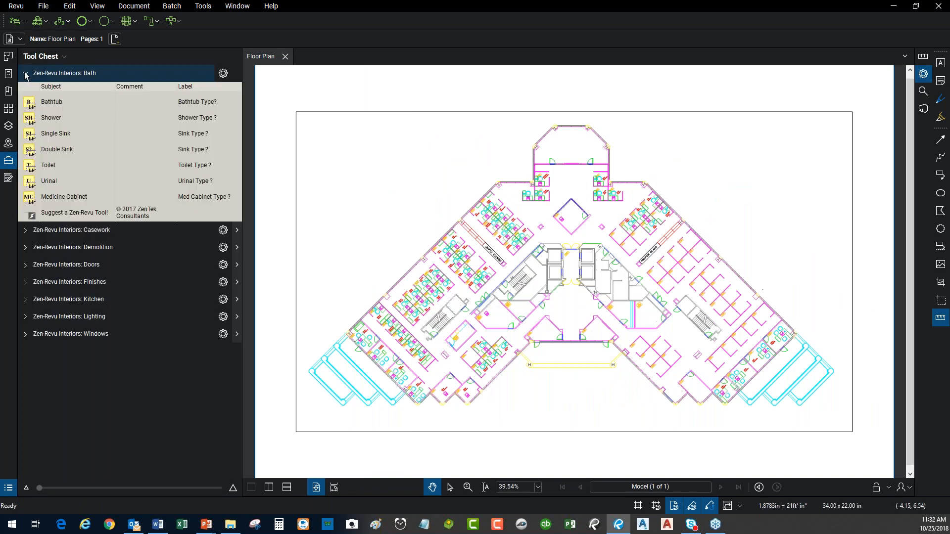
left_click(26, 74)
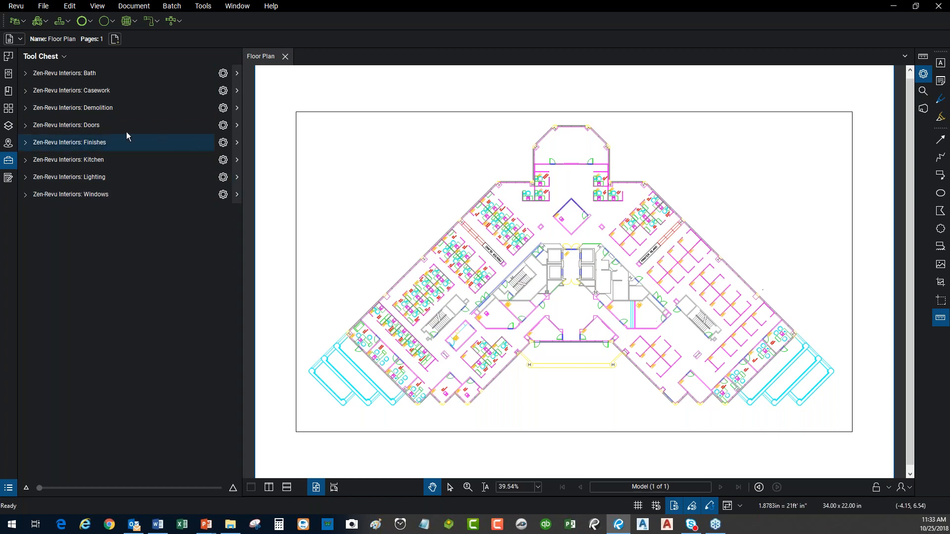
left_click(26, 91)
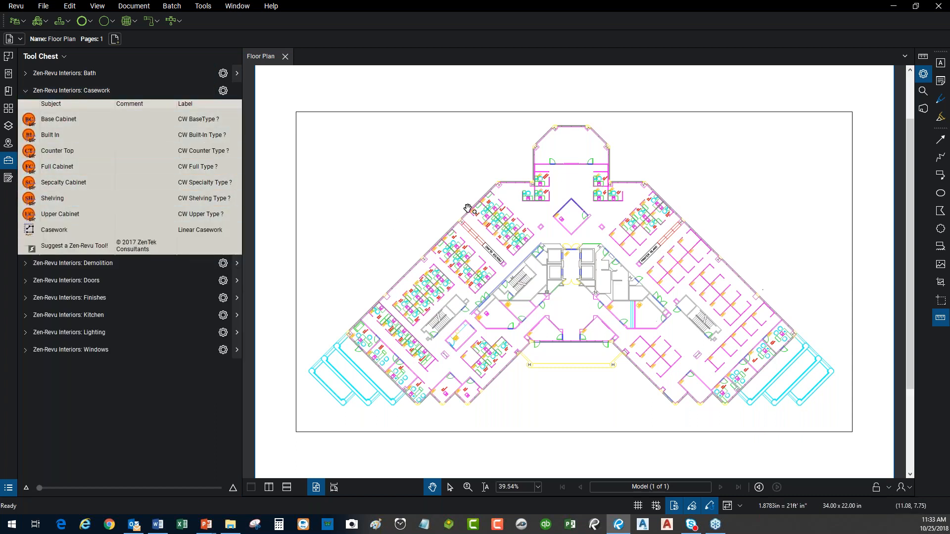
scroll(467, 208, "up", 5)
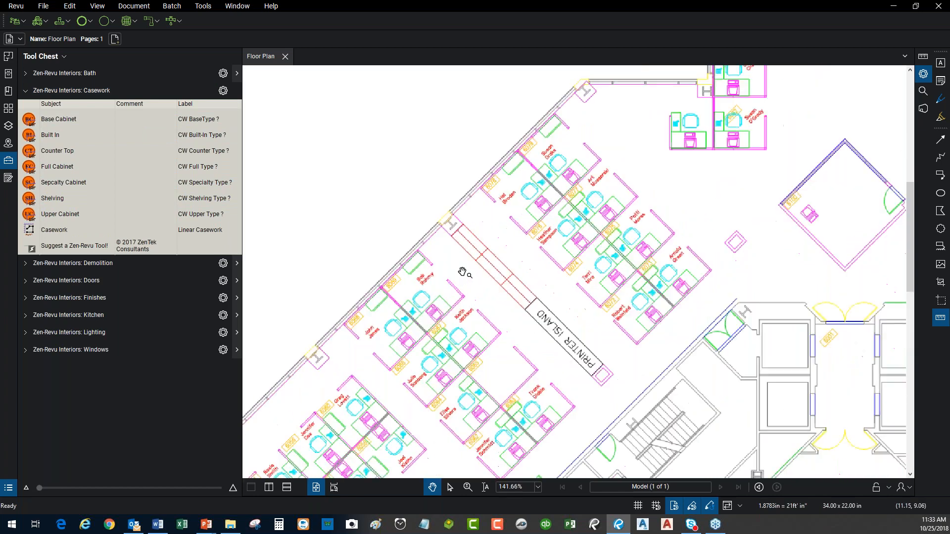
scroll(463, 272, "up", 1)
left_click_drag(487, 263, 441, 257)
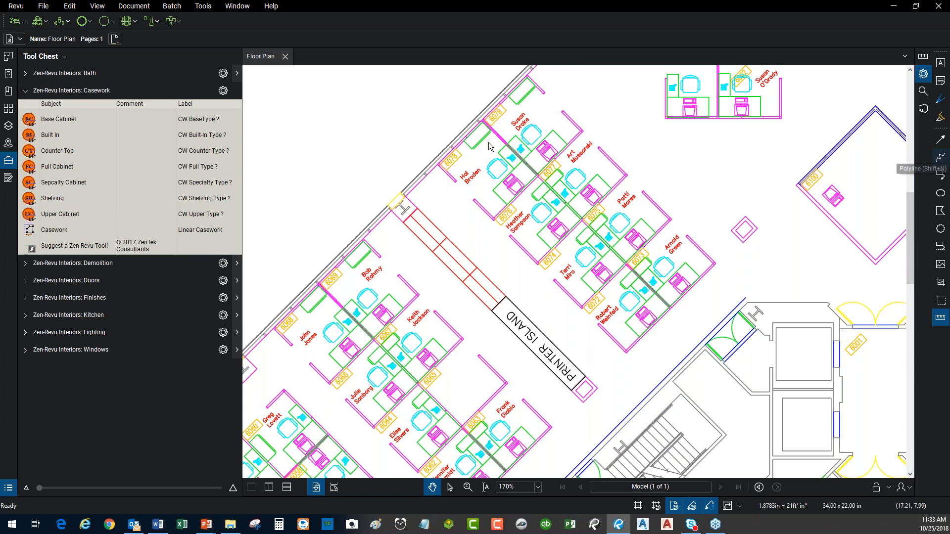
Step: Draw a freehand three-segment polyline from the blank area outside the angled exterior wall to near the cubicles
key("shift+n")
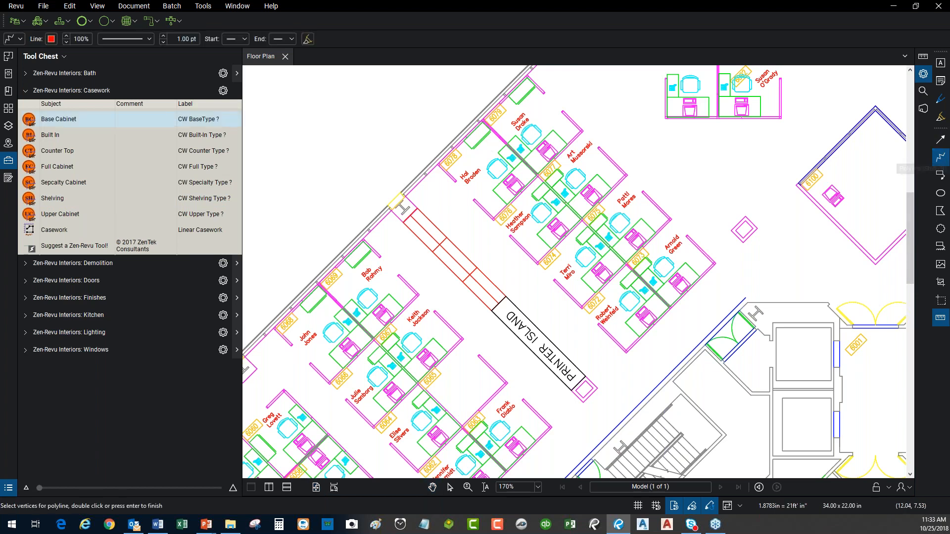
left_click(317, 116)
left_click(373, 168)
left_click(422, 159)
double_click(456, 194)
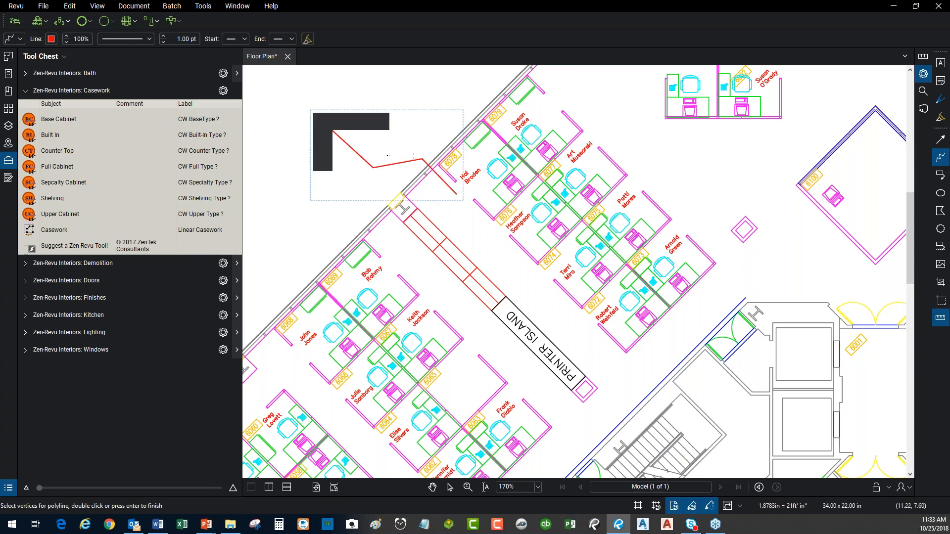
key("Escape")
Step: Check which tool sets the drawn polyline can be added to in the Tool Chest
left_click(367, 163)
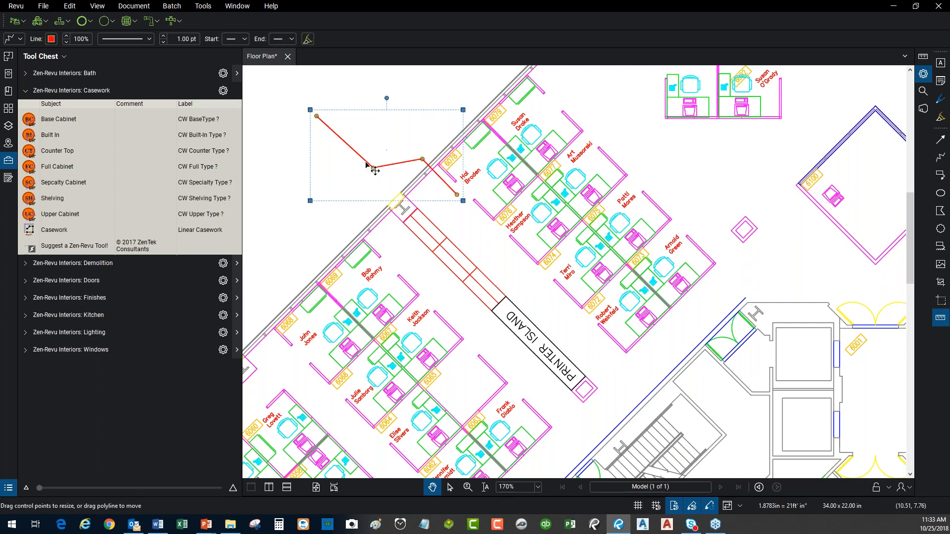
right_click(365, 162)
mouse_move(435, 423)
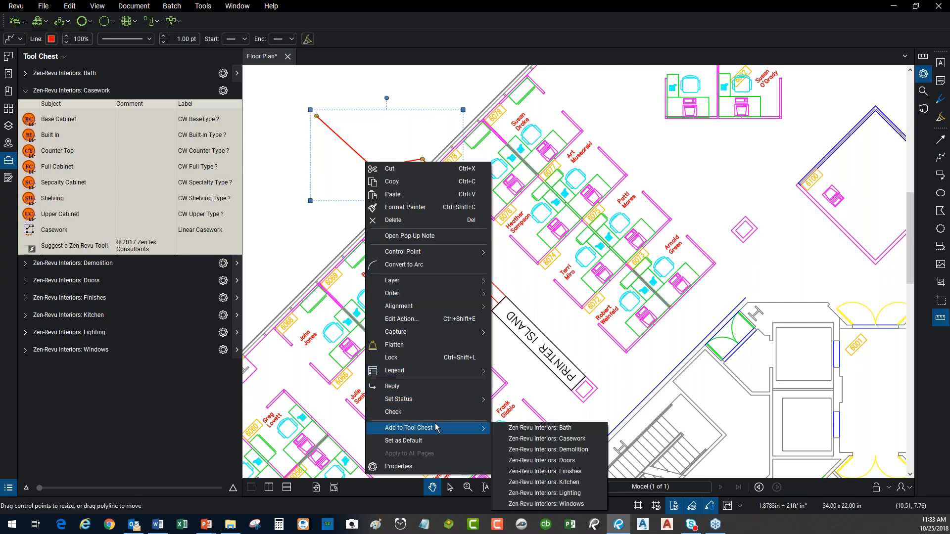
left_click(627, 149)
left_click(627, 150)
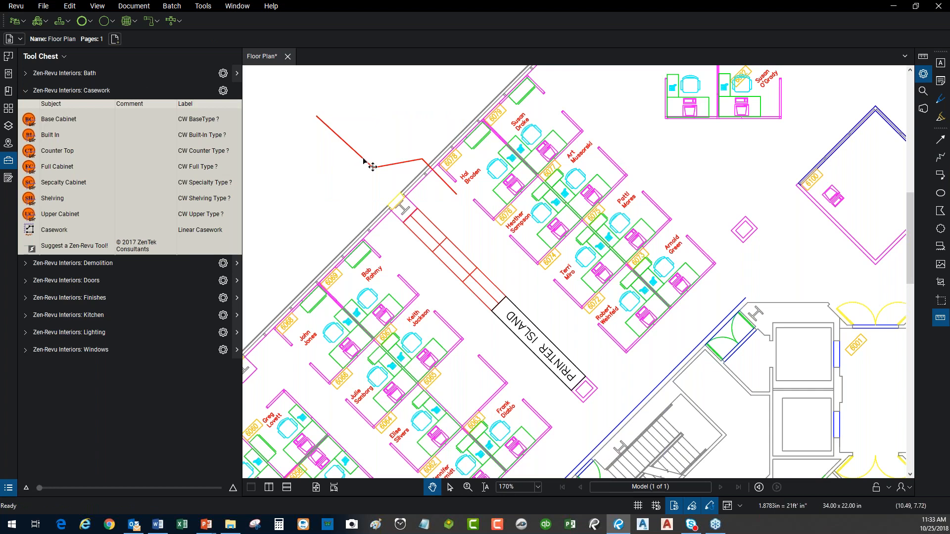
Step: Delete the three-segment polyline from the floor plan
left_click(364, 158)
left_click(364, 158)
key("Delete")
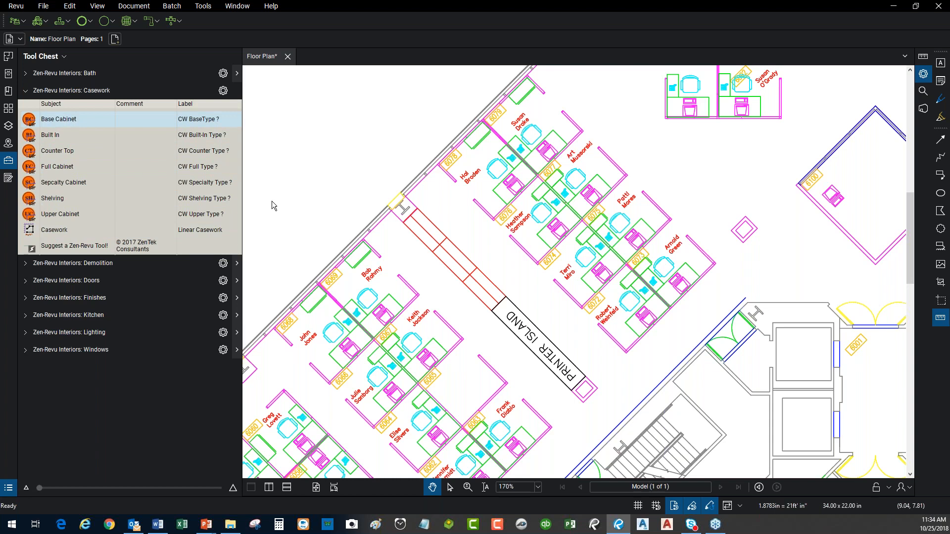
Step: Place six Base Cabinet count markers in two rows on the red casework units beside the printer island
left_click(421, 239)
left_click(437, 228)
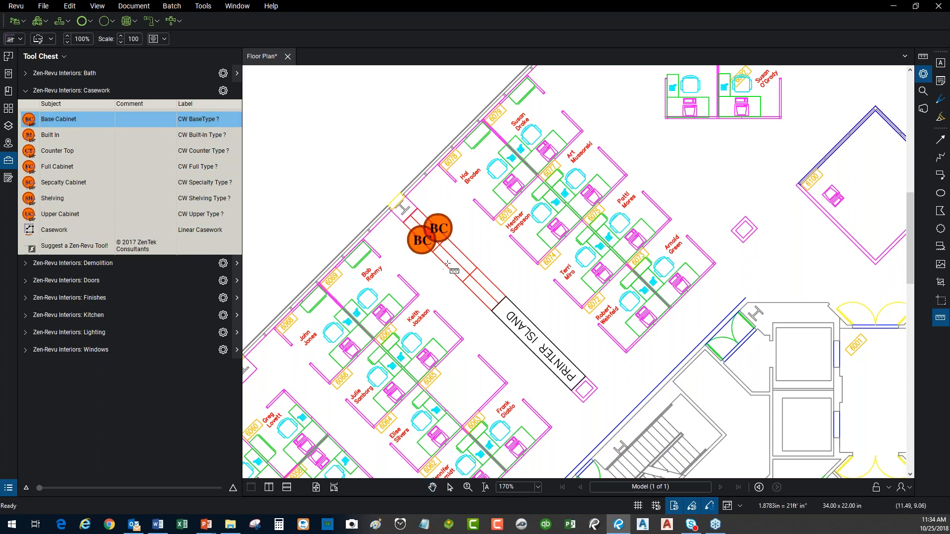
left_click(443, 266)
left_click(462, 253)
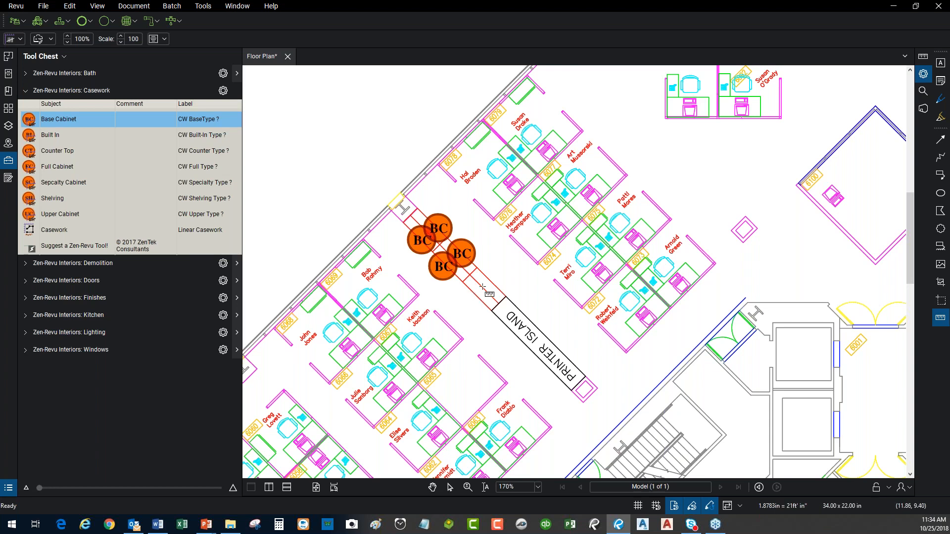
left_click(474, 294)
left_click(491, 280)
key("Escape")
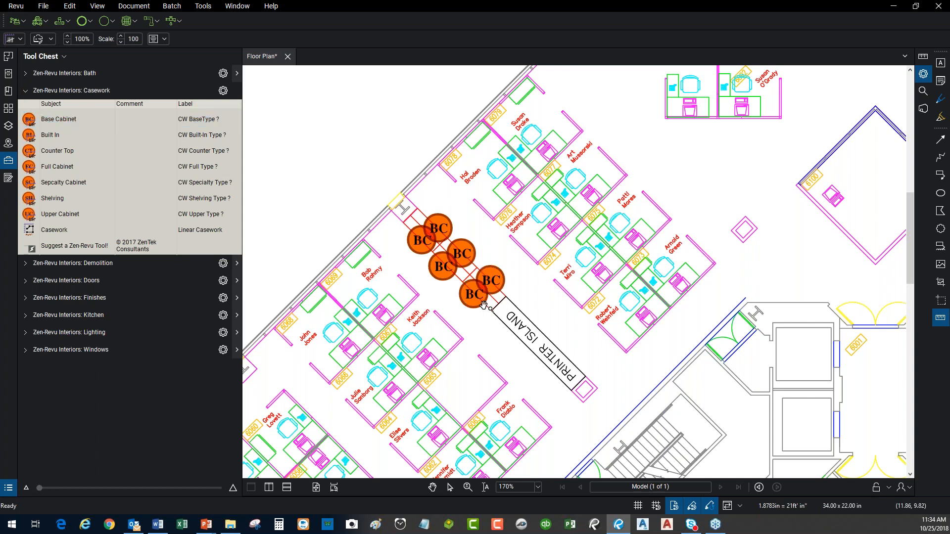
key("Escape")
Step: Review the Base Cabinet count entry in the Markups List, then hide the list
key("ctrl+a")
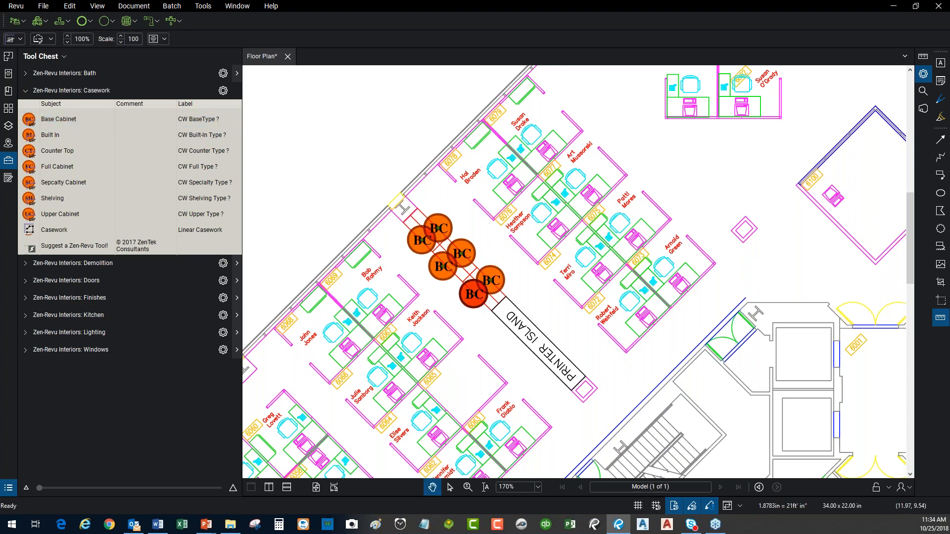
left_click(8, 488)
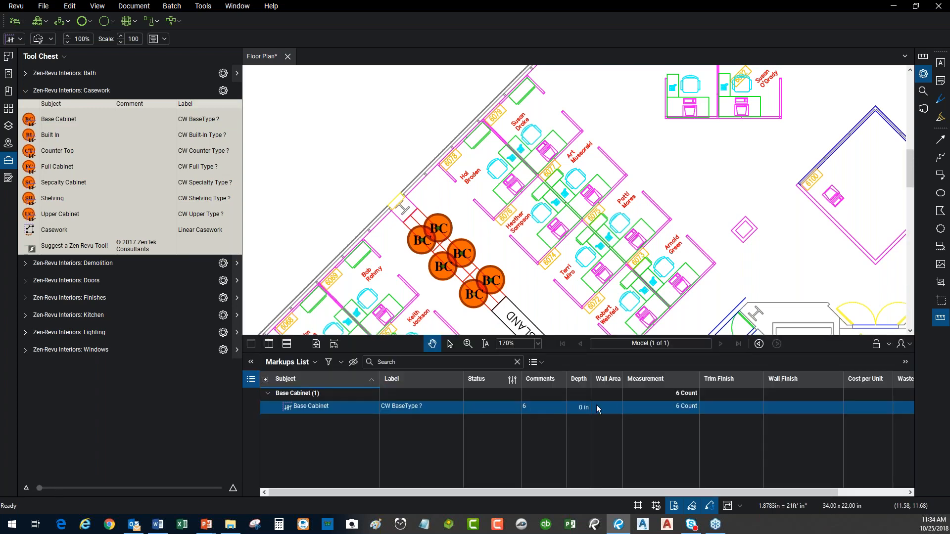
left_click(251, 379)
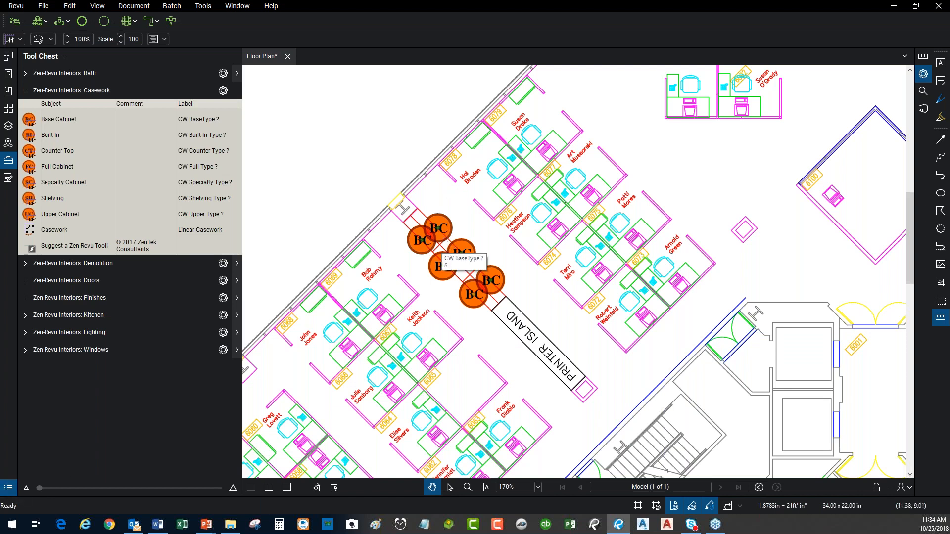
Step: Show the base cabinet count's properties and set its label to CW BaseType A1
left_click(923, 74)
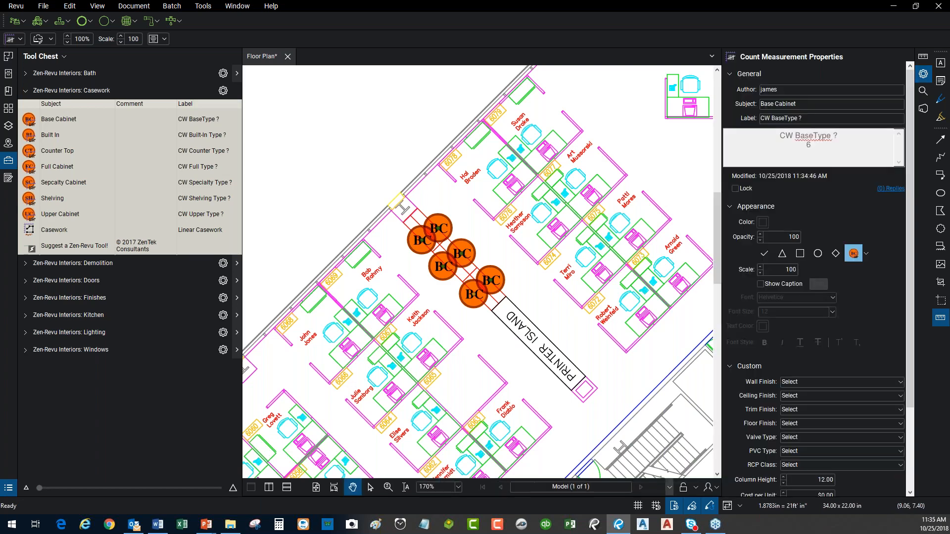
left_click(815, 117)
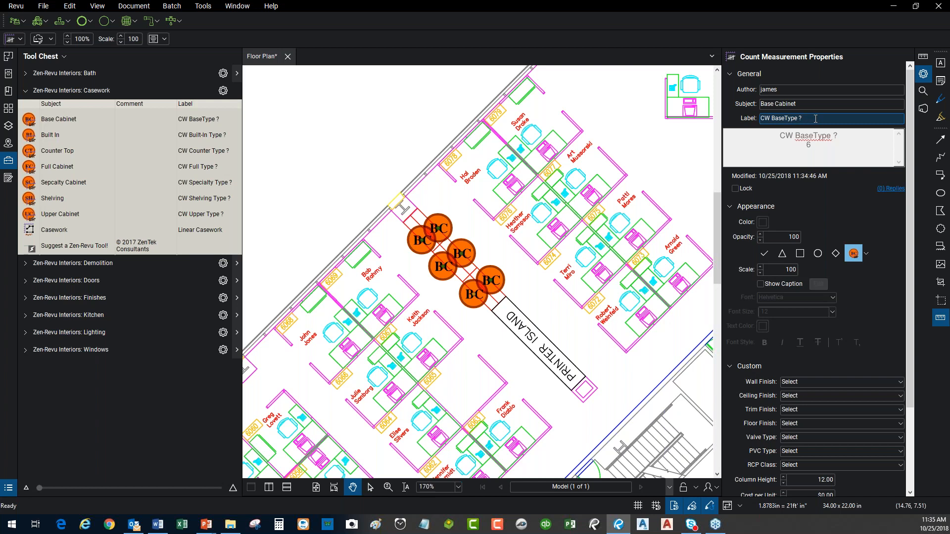
key("BackSpace")
type("A1")
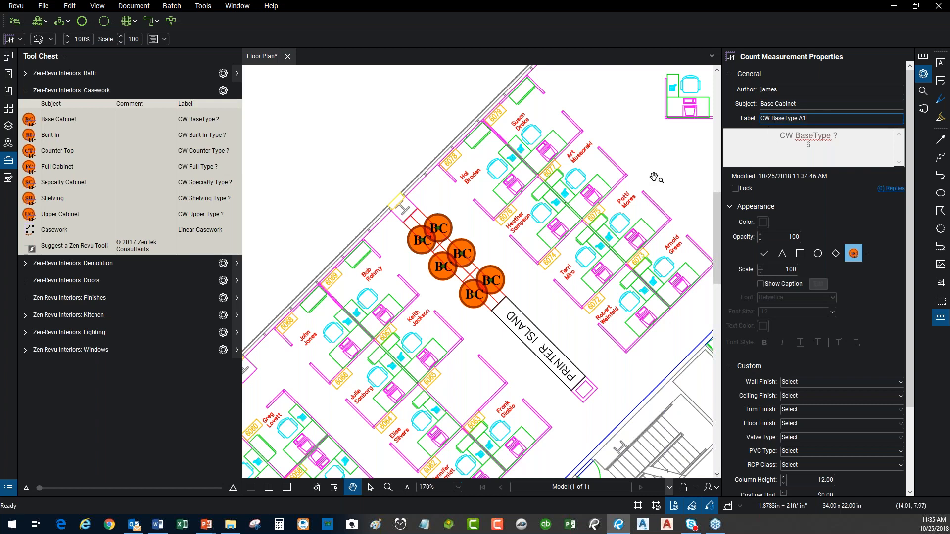
Step: Replace the base cabinet count's label with 30 x 24
left_click_drag(816, 118, 741, 117)
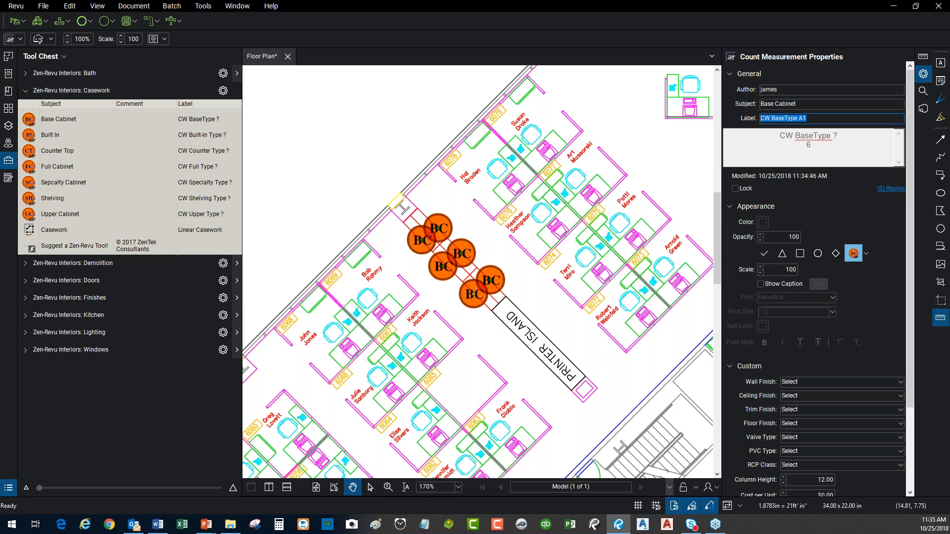
type("30 x24")
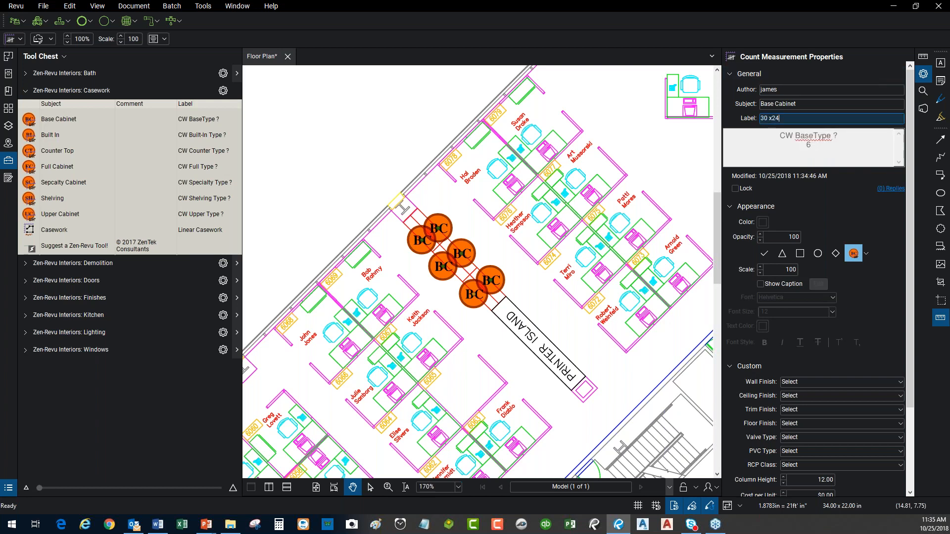
left_click(775, 117)
left_click(491, 243)
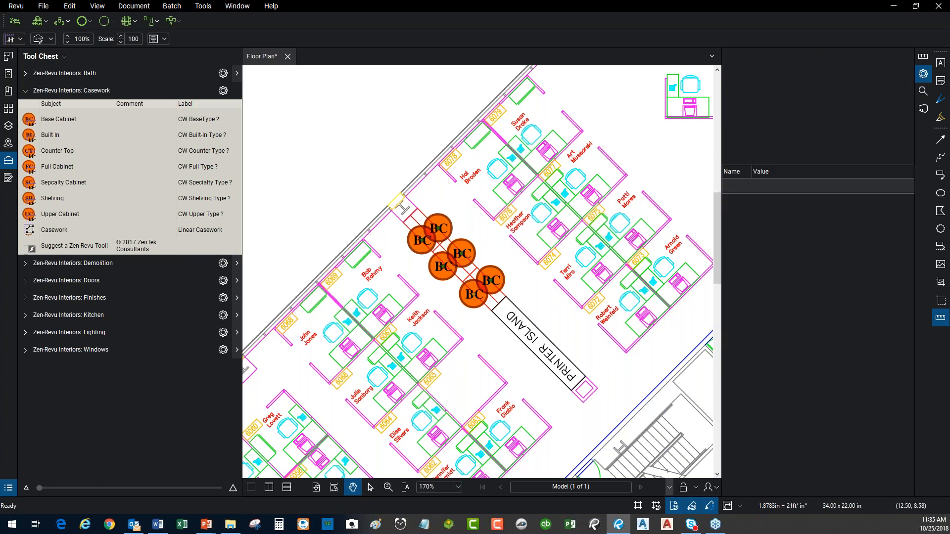
Step: Check the relabeled Base Cabinet entry in the Markups List, then hide the list
left_click(8, 488)
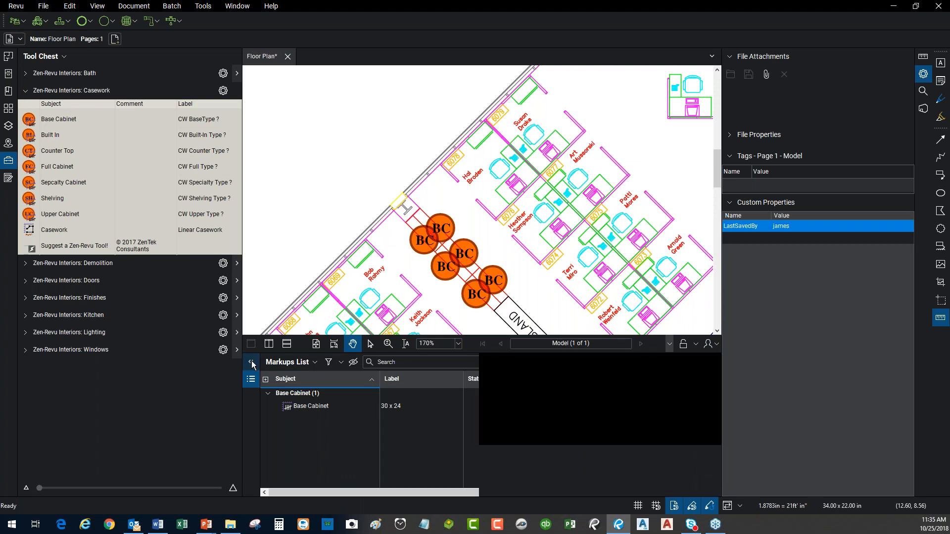
left_click(157, 406)
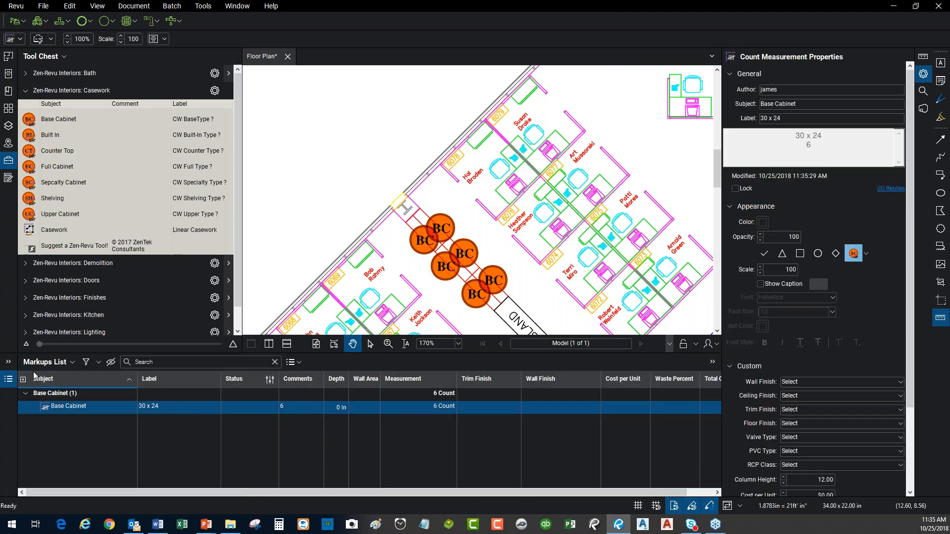
key("alt+l")
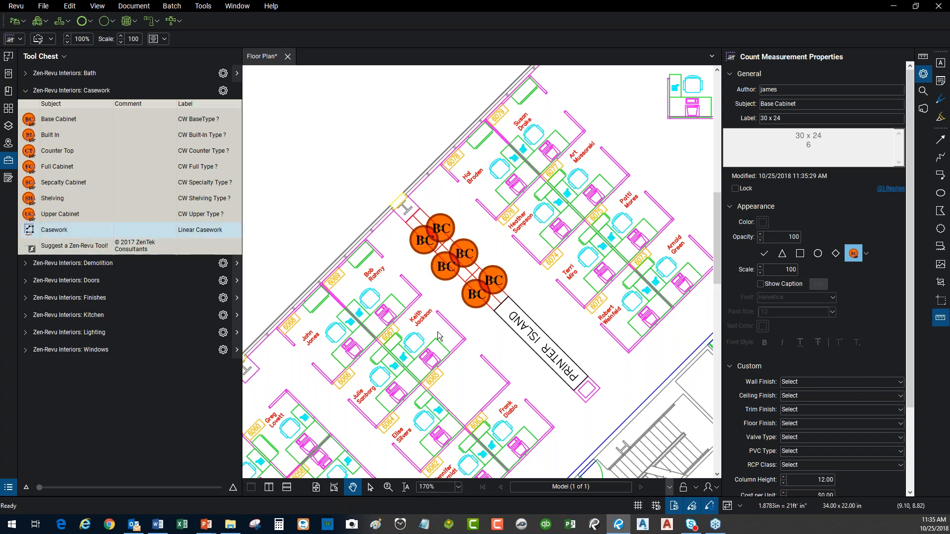
Step: Draw a Casework linear measurement about 58'-9" long along the diagonal wall beside the stairwell
left_click(55, 229)
scroll(464, 292, "down", 2)
left_click_drag(474, 264, 324, 155)
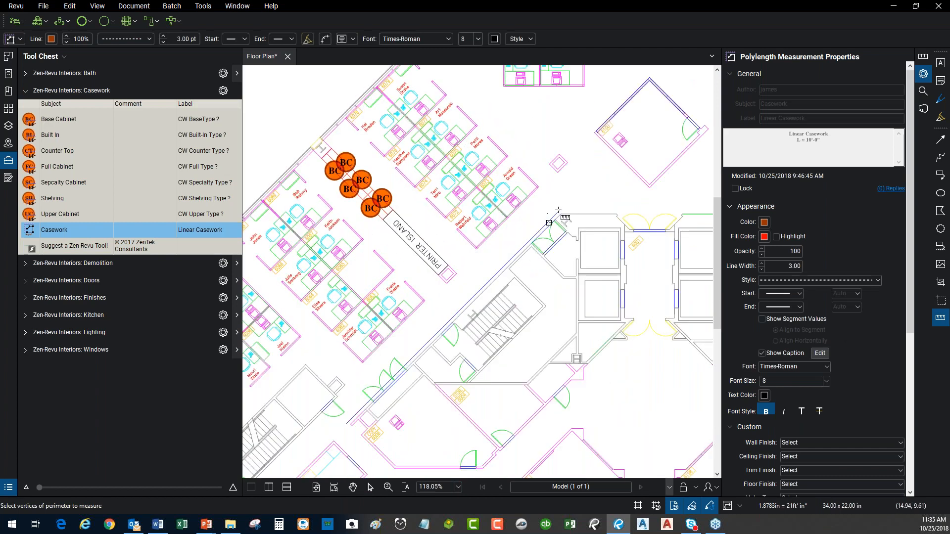
left_click(560, 211)
double_click(351, 420)
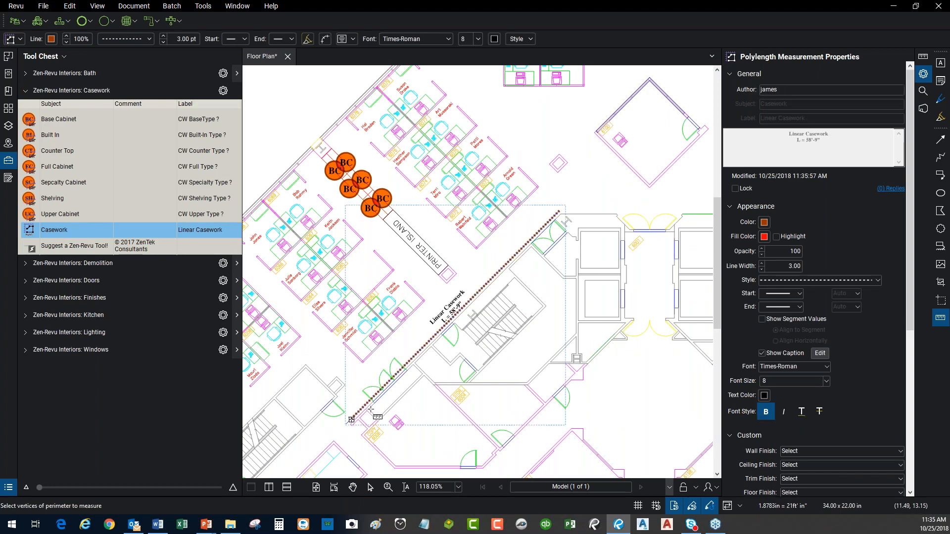
scroll(451, 333, "up", 2)
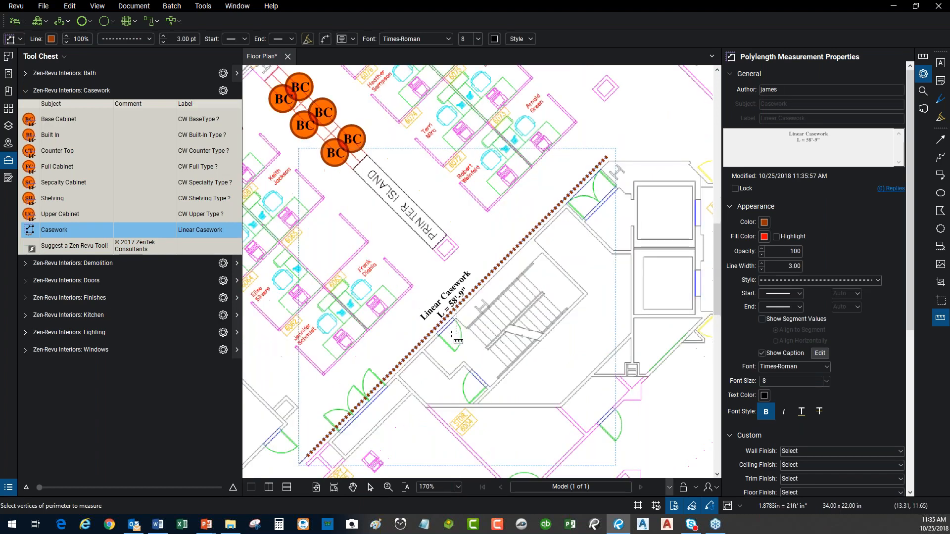
key("Escape")
Step: Set the linear casework measurement's label to 6" Pine shelving
left_click(482, 296)
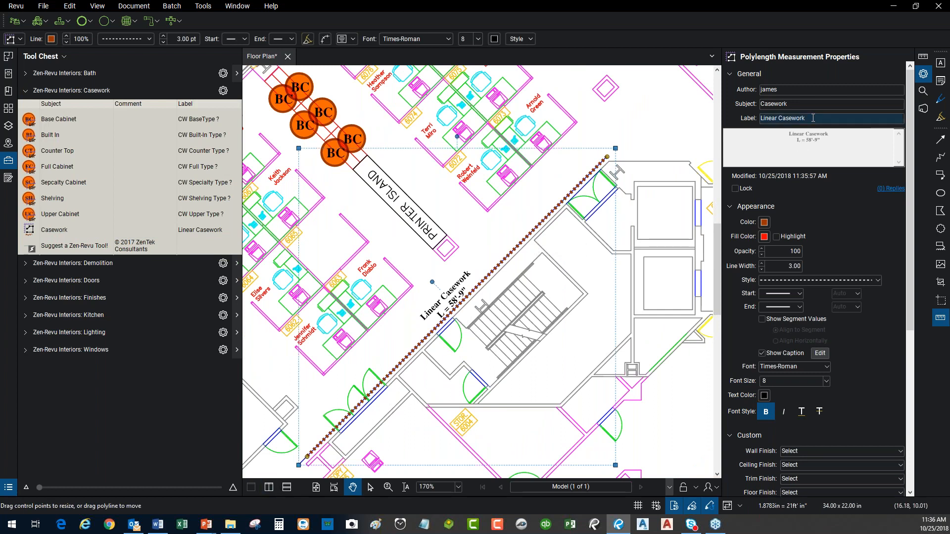
left_click_drag(812, 119, 733, 127)
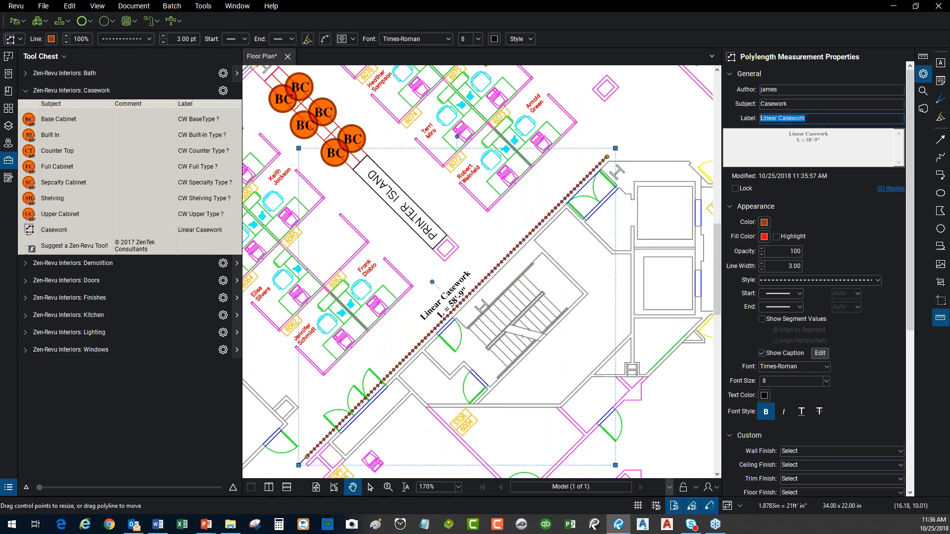
type("6\" ")
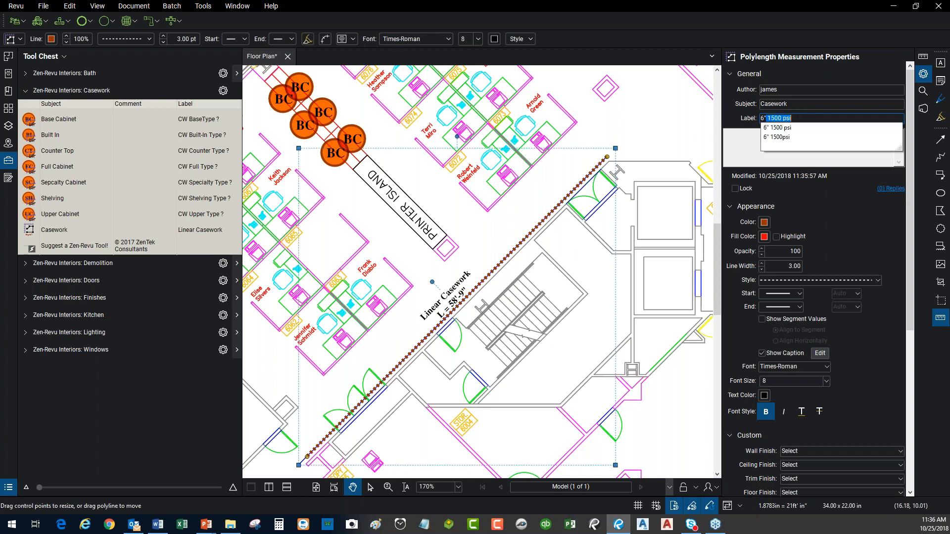
type("Pine shelving")
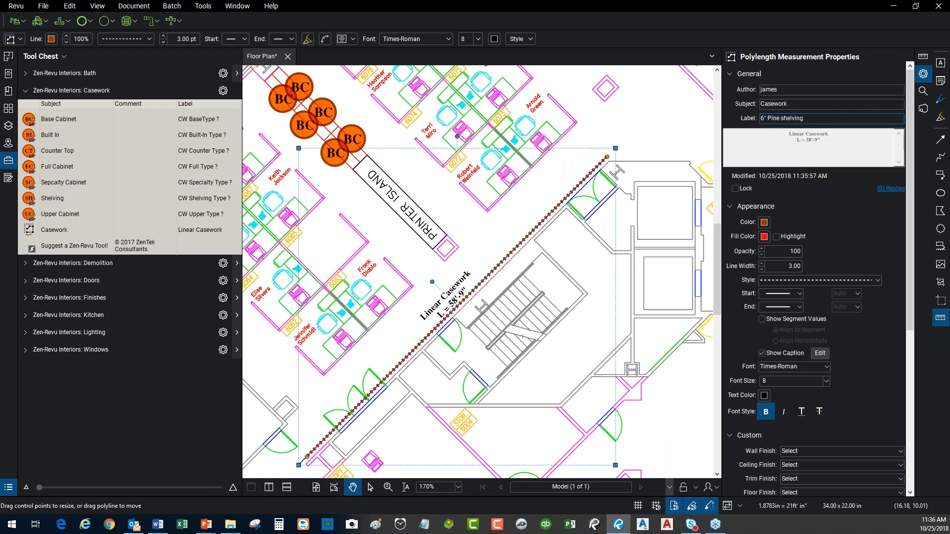
key("Return")
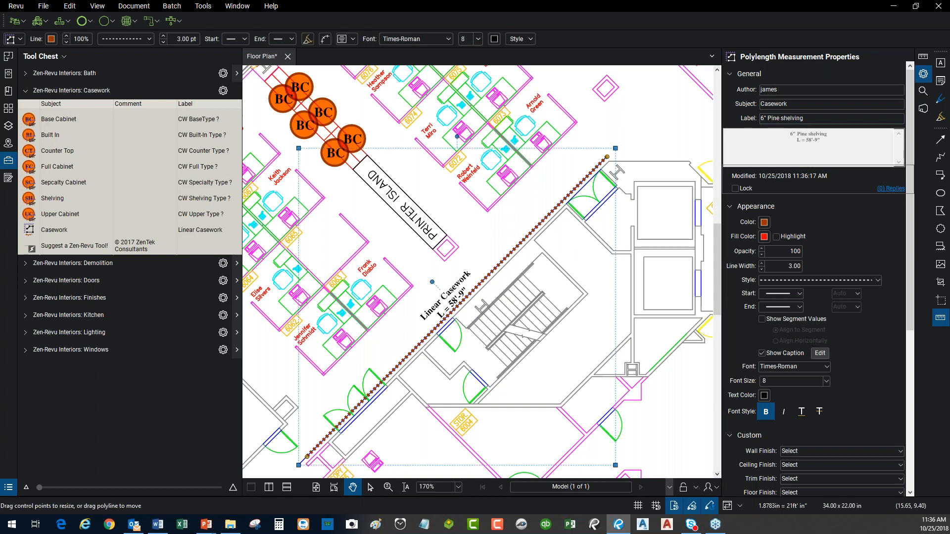
key("Escape")
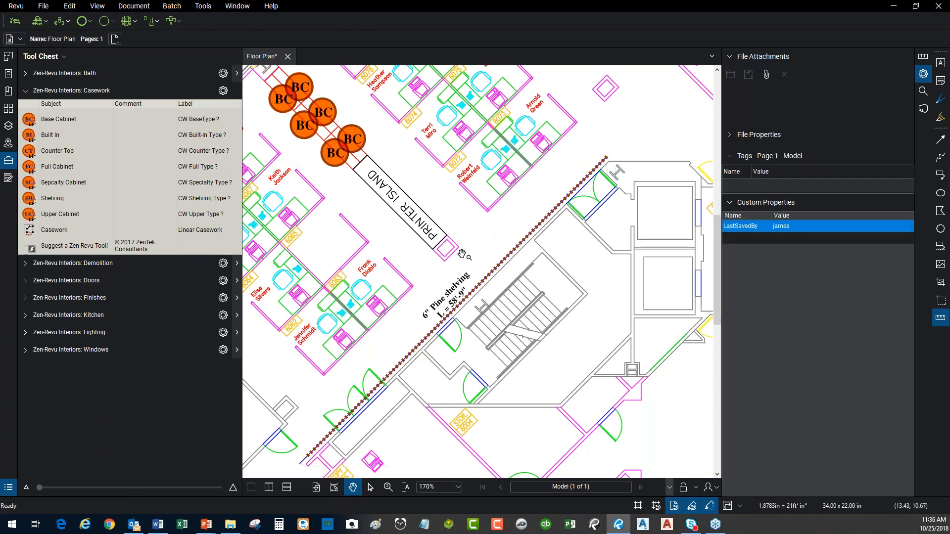
Step: Inspect the properties of the 6" Pine shelving measurement along the diagonal wall
scroll(462, 255, "down", 1)
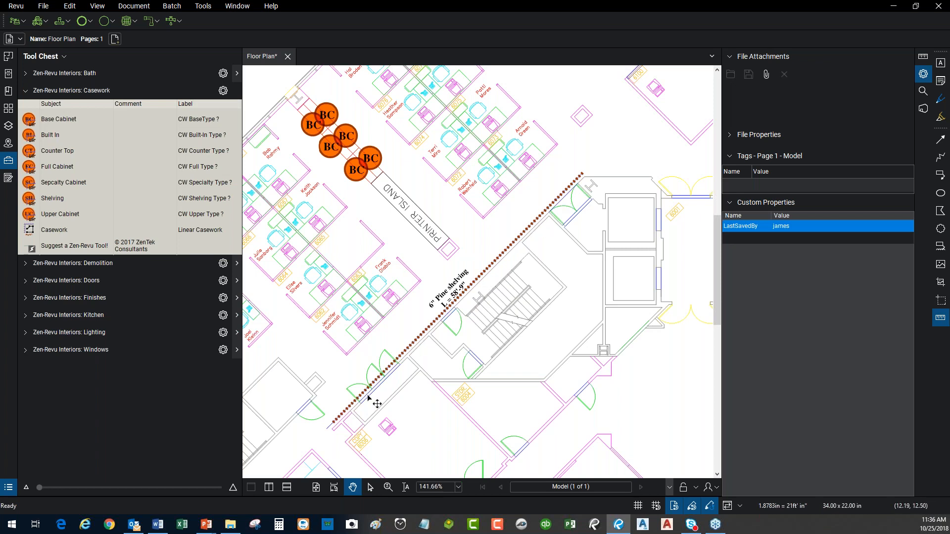
left_click(520, 247)
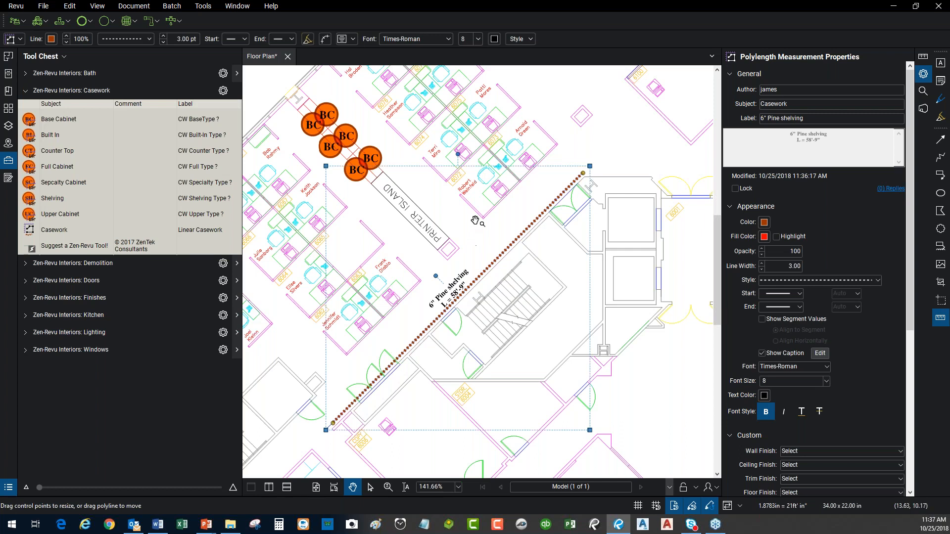
key("Escape")
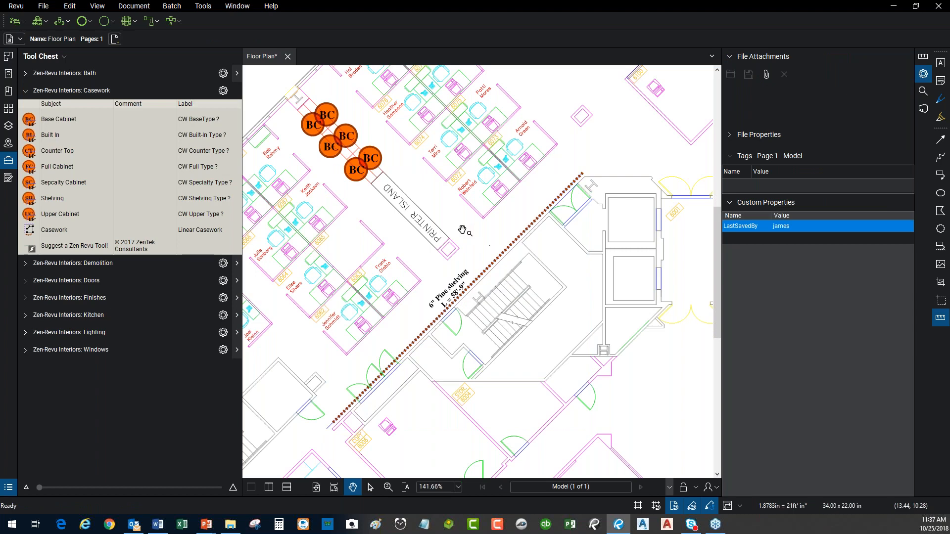
Step: Review the list of available measurement tools and close it without choosing one
scroll(461, 234, "down", 2)
scroll(461, 234, "down", 1)
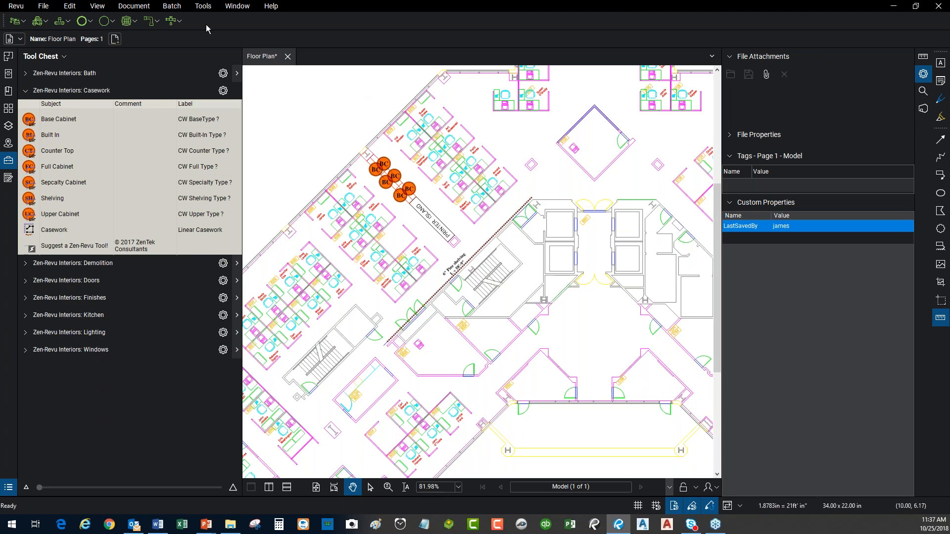
left_click(206, 6)
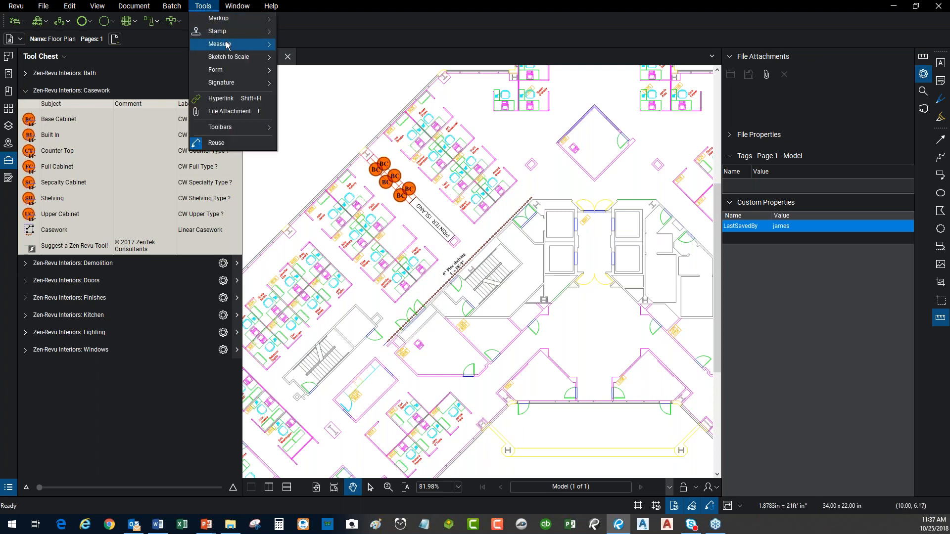
mouse_move(238, 44)
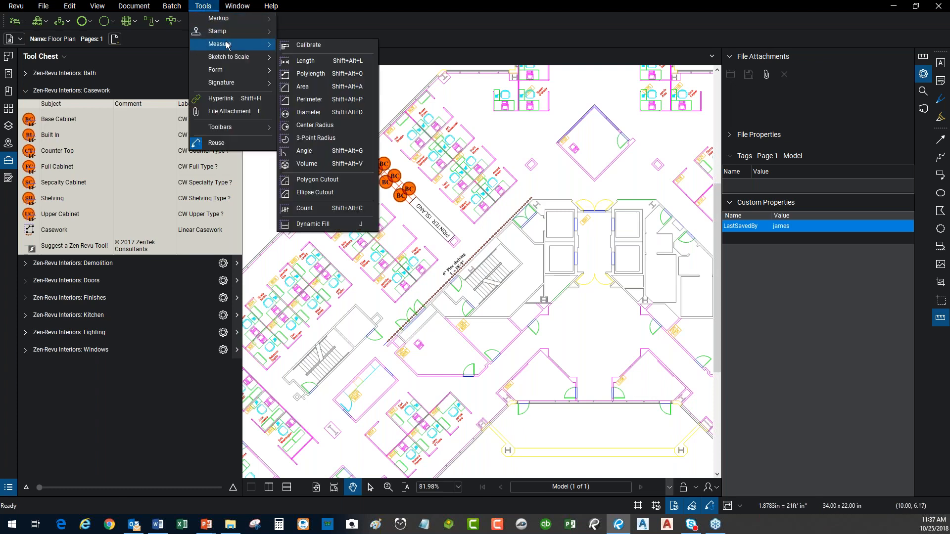
left_click(514, 136)
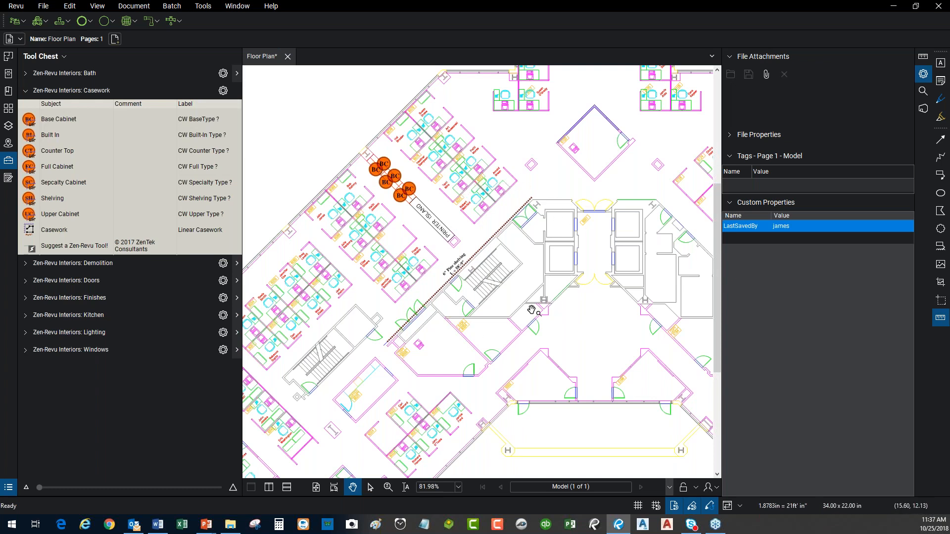
mouse_move(472, 261)
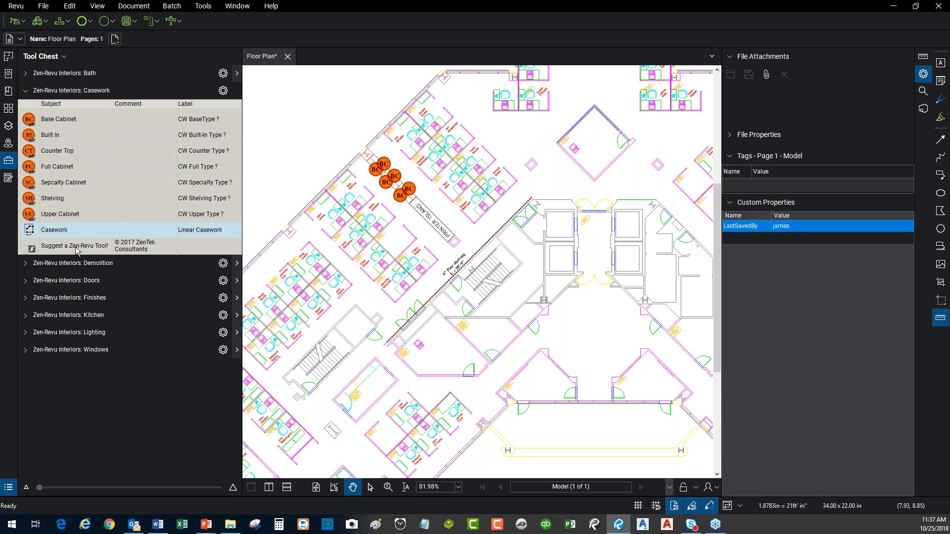
Step: Place the Suggest a Zen-Revu Tool! text box outside the exterior wall near the base cabinets and move it slightly farther from the wall
left_click(134, 250)
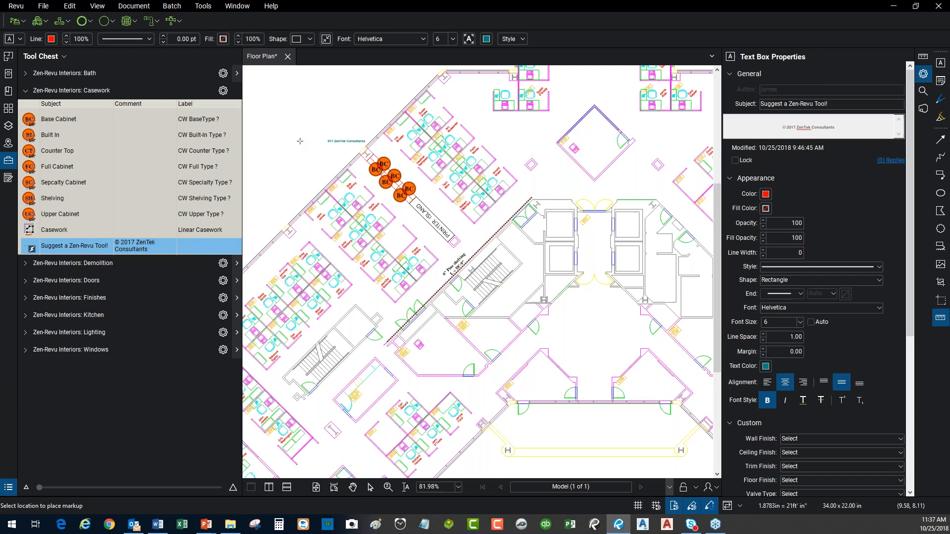
scroll(324, 142, "up", 4)
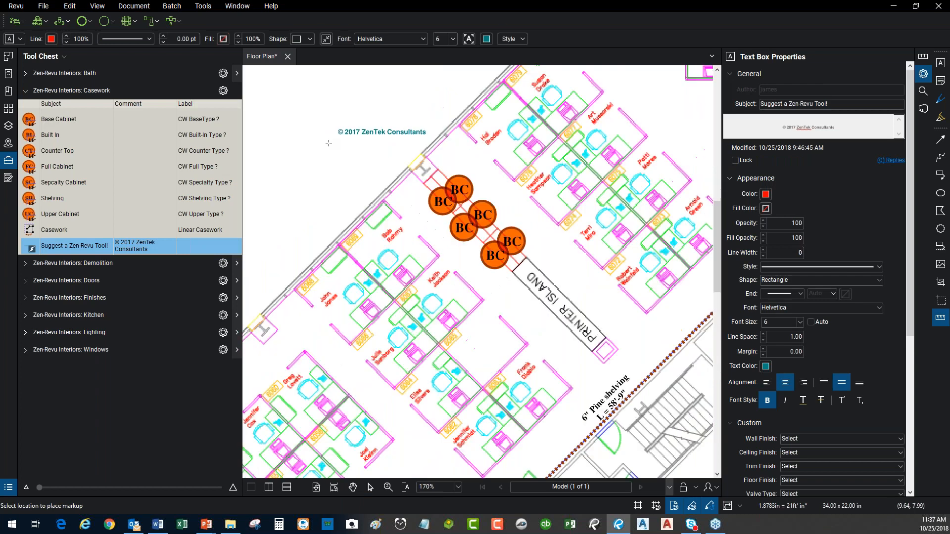
left_click(297, 149)
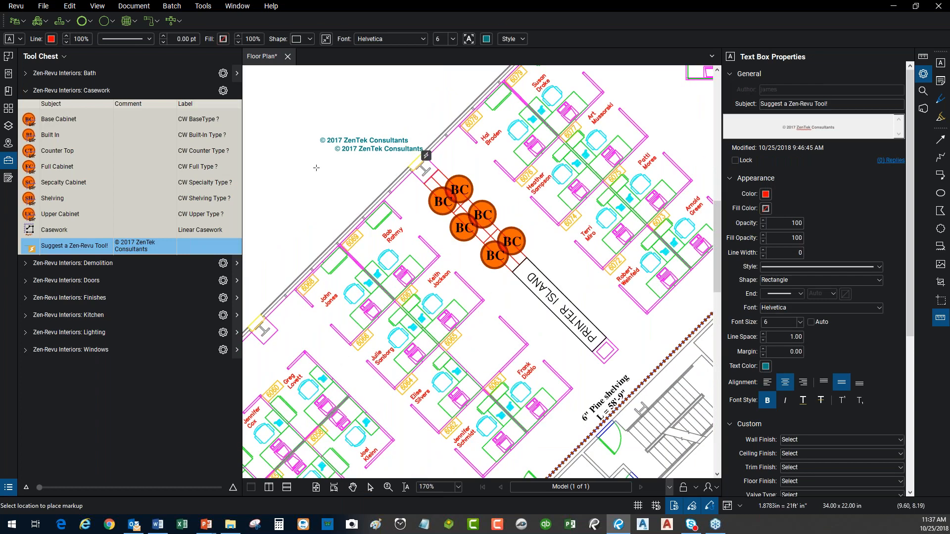
key("Escape")
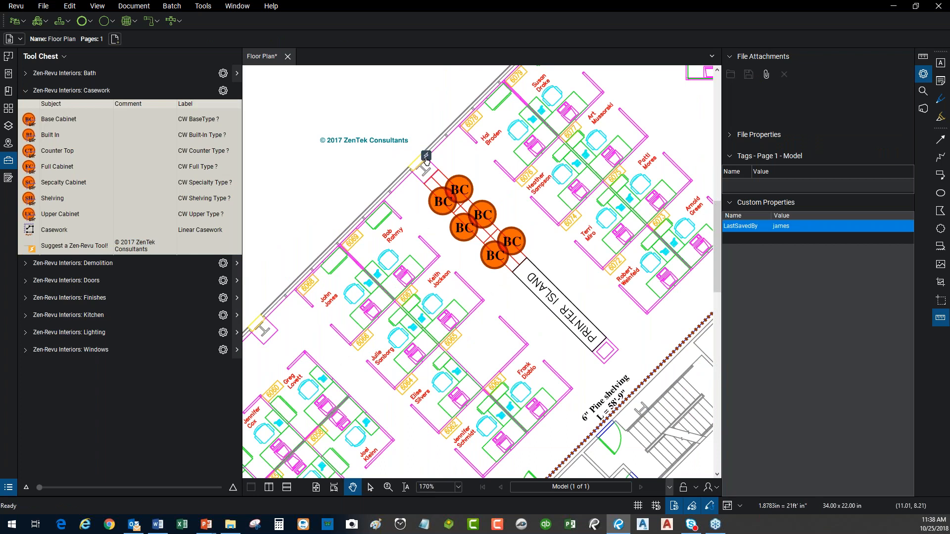
left_click(340, 121)
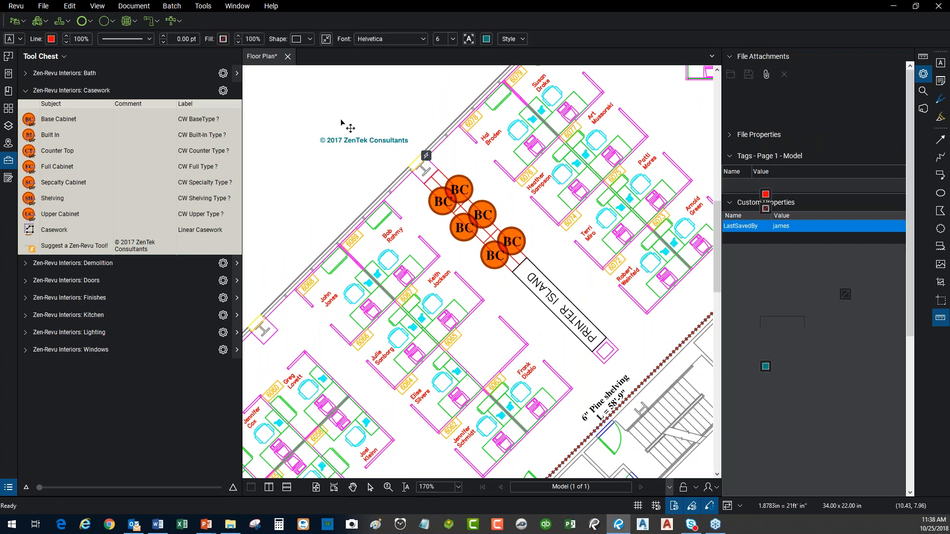
left_click_drag(341, 122, 300, 99)
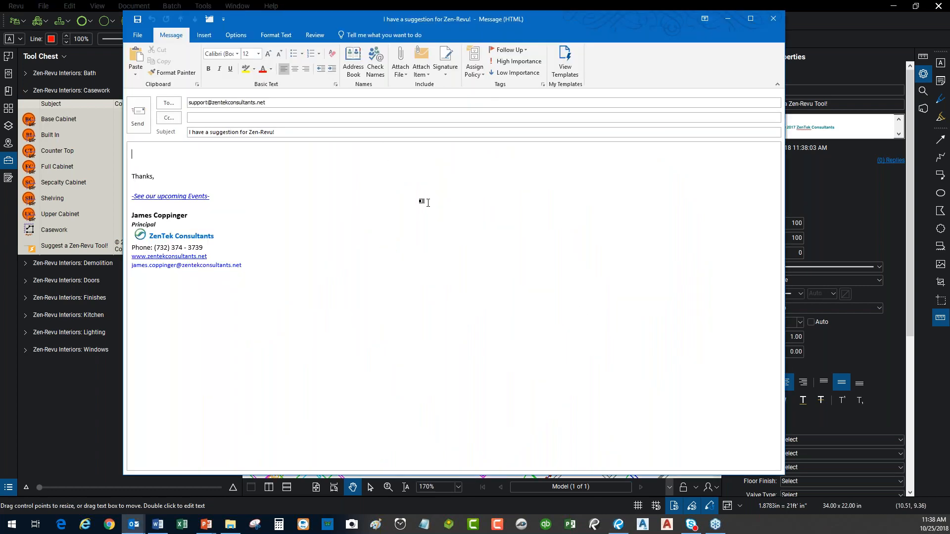
Step: Close the Zen-Revu suggestion e-mail without saving it and deselect the text box on the floor plan
left_click(773, 22)
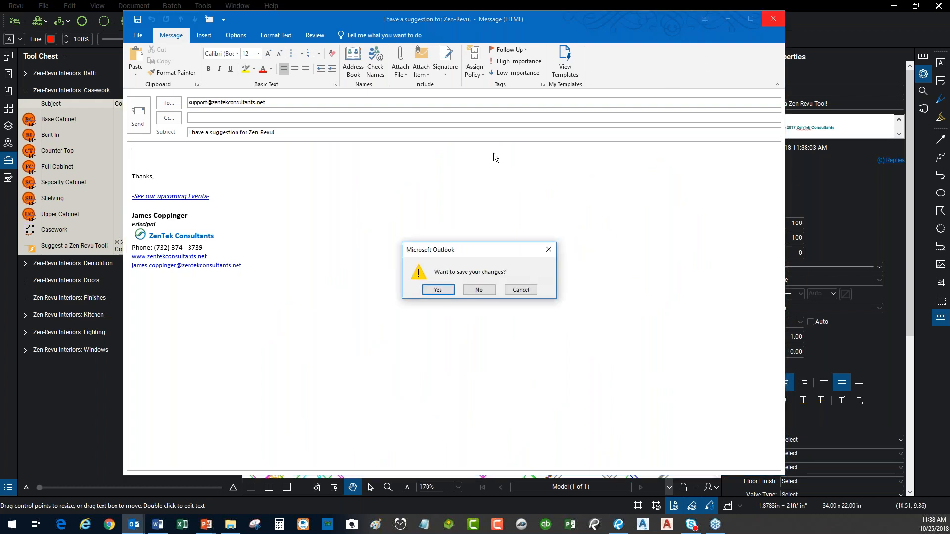
left_click(480, 290)
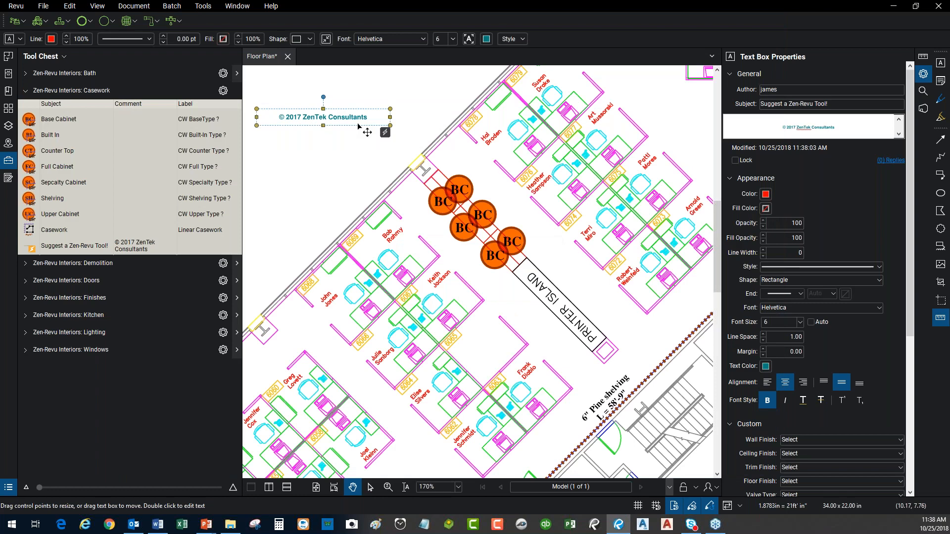
left_click(342, 168)
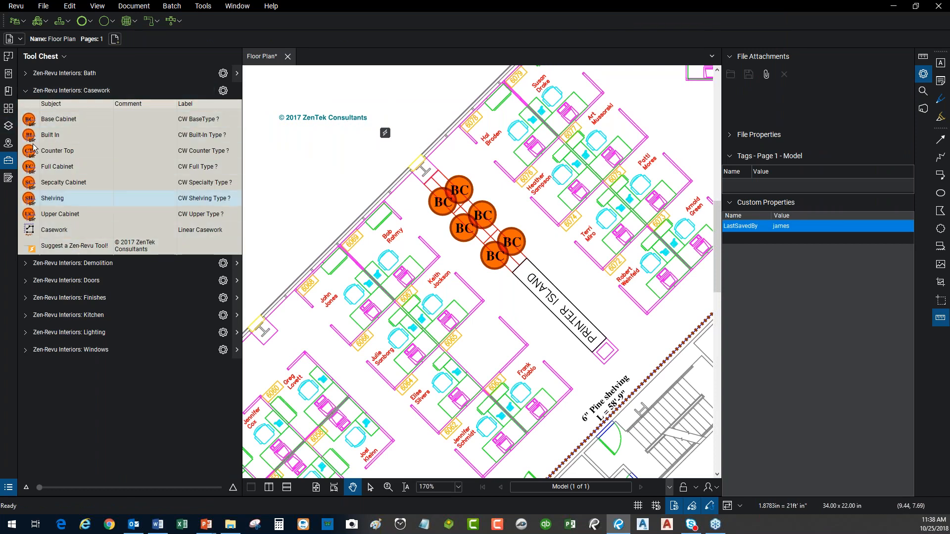
Step: Toggle the Casework layer's visibility off and back on to check which markups belong to it
left_click(9, 127)
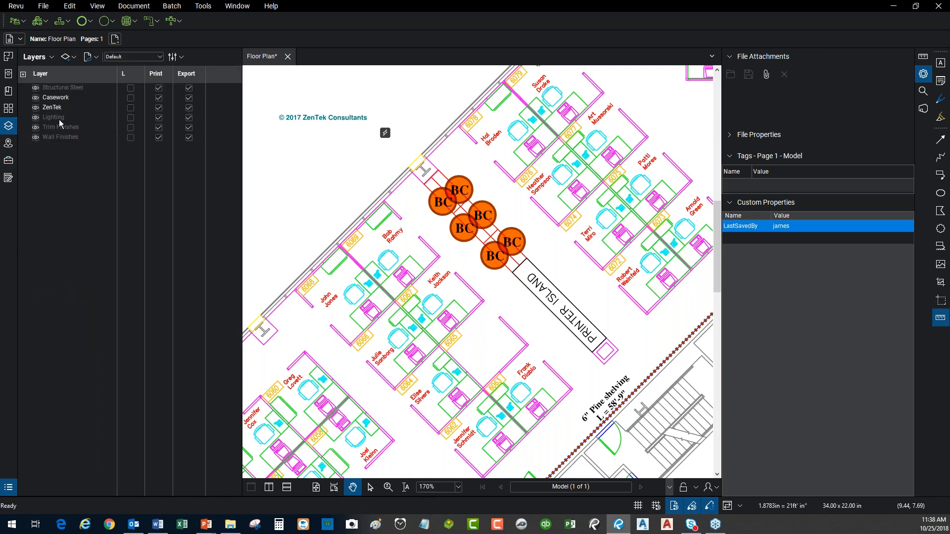
left_click(39, 99)
left_click(39, 99)
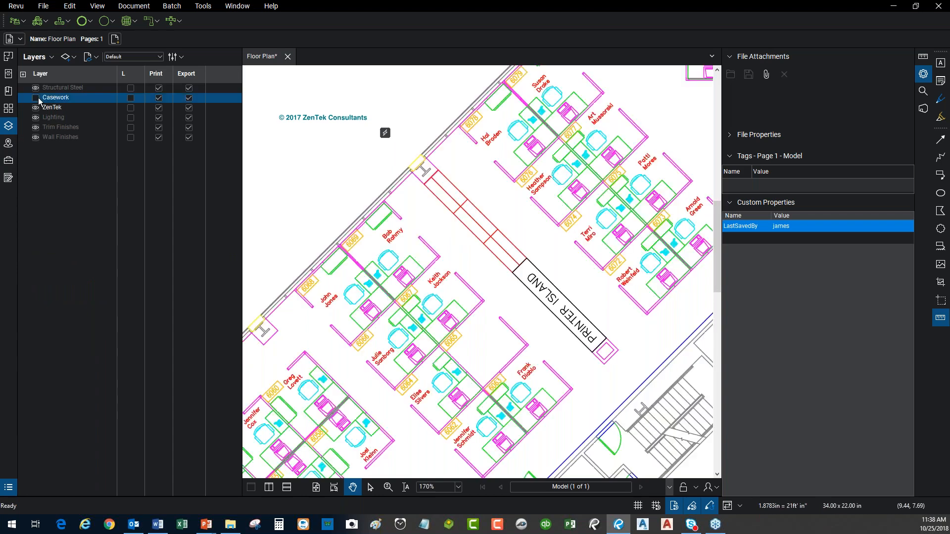
left_click(39, 99)
left_click(36, 98)
left_click(39, 99)
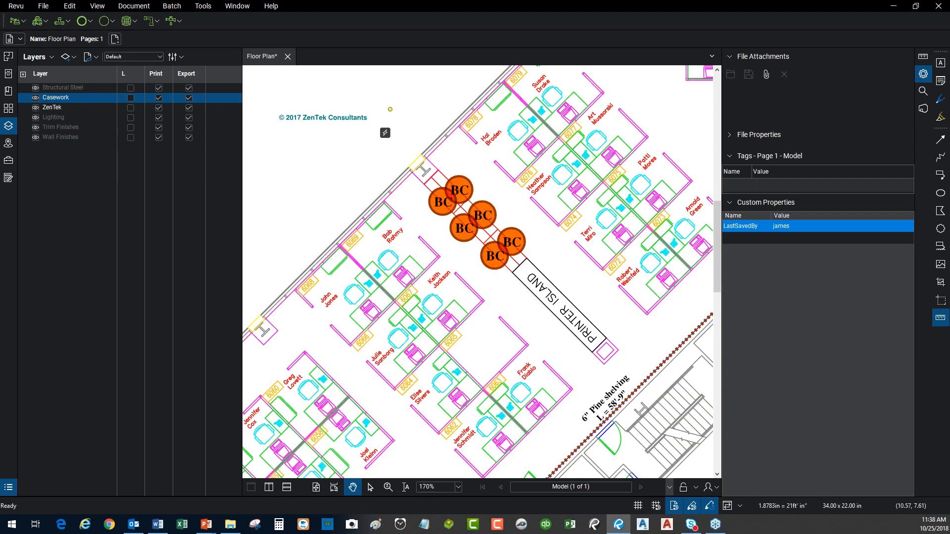
Step: Toggle the ZenTek layer's visibility off and back on, and return to the Tool Chest
left_click(36, 108)
left_click(37, 107)
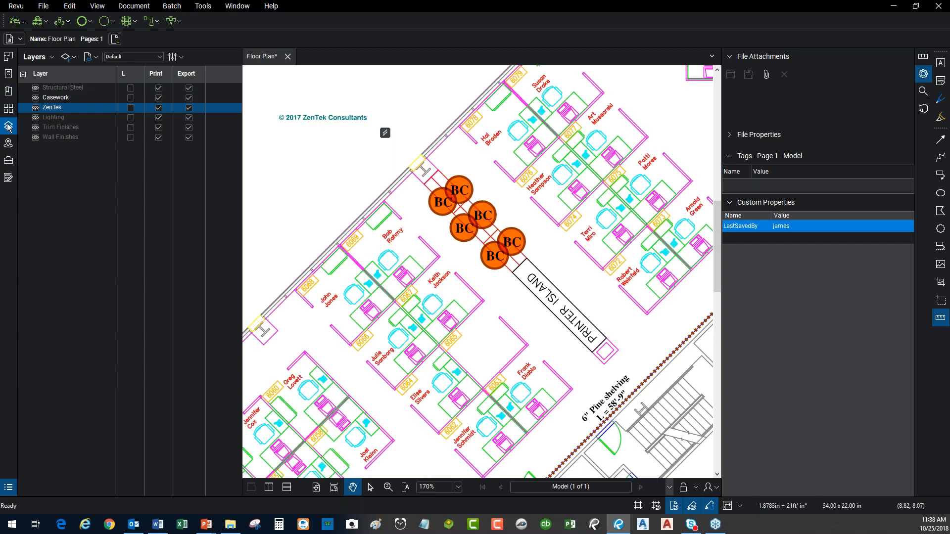
left_click(8, 161)
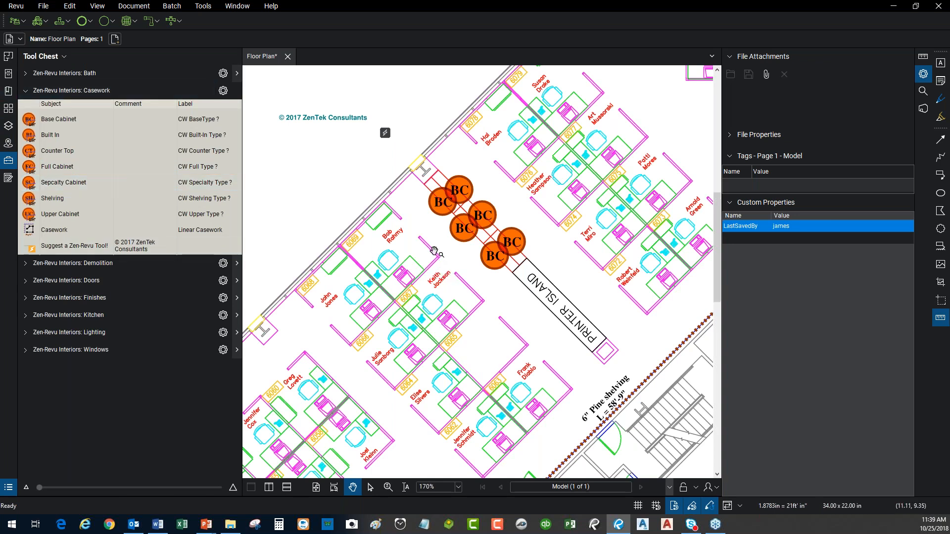
Step: Delete all markups from the floor plan and collapse the Zen-Revu Interiors: Casework tool set
scroll(434, 251, "down", 3)
scroll(434, 251, "down", 1)
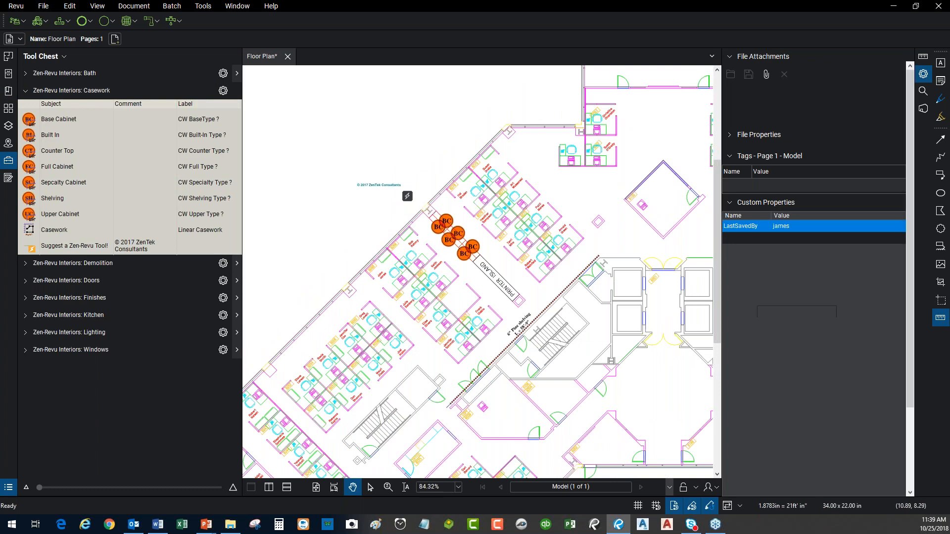
key("ctrl+a")
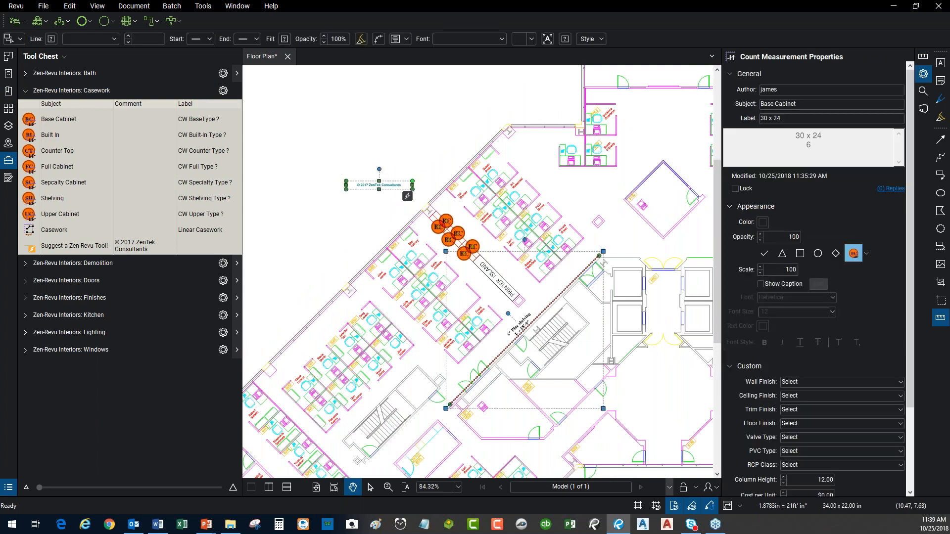
key("Escape")
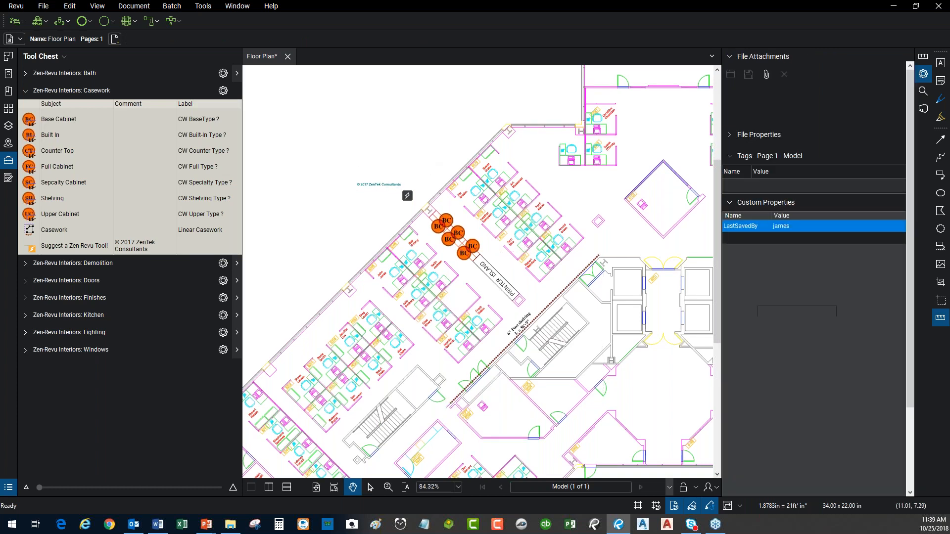
key("ctrl+a")
key("Delete")
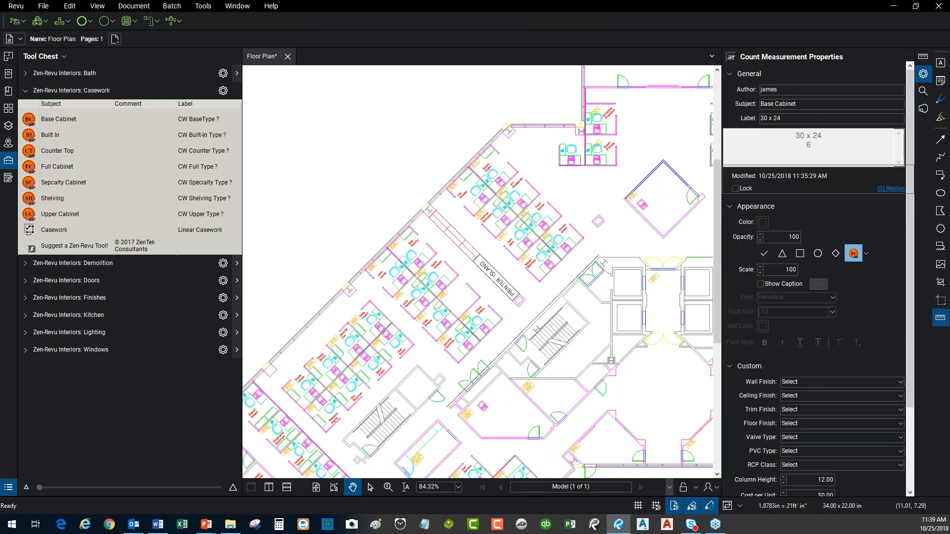
left_click(31, 93)
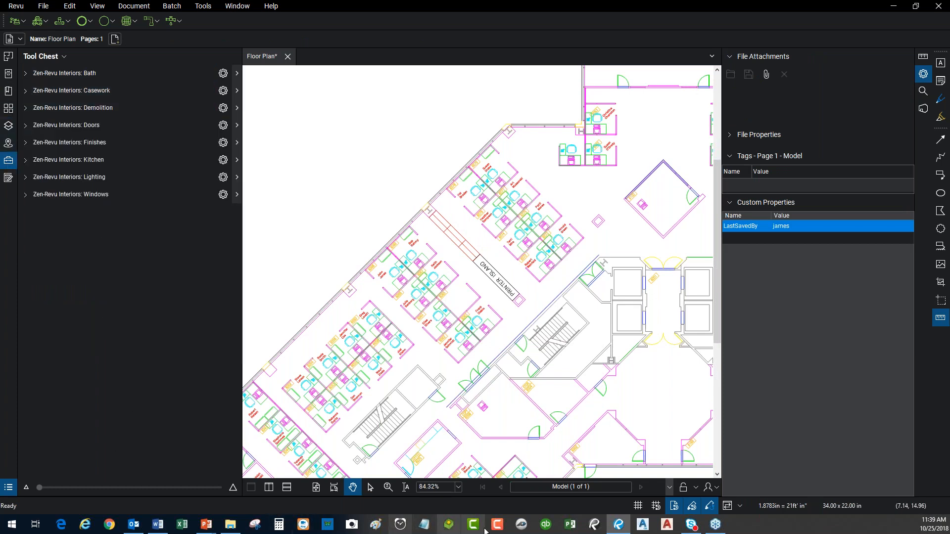
Step: Switch to the running PowerPoint slide show and advance from the Tip #1 slide to the next slide
mouse_move(626, 530)
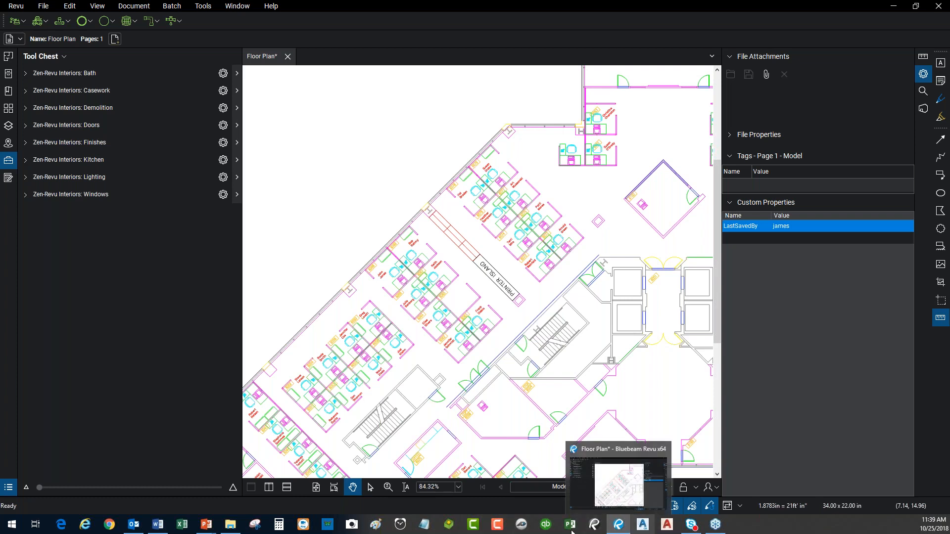
mouse_move(206, 525)
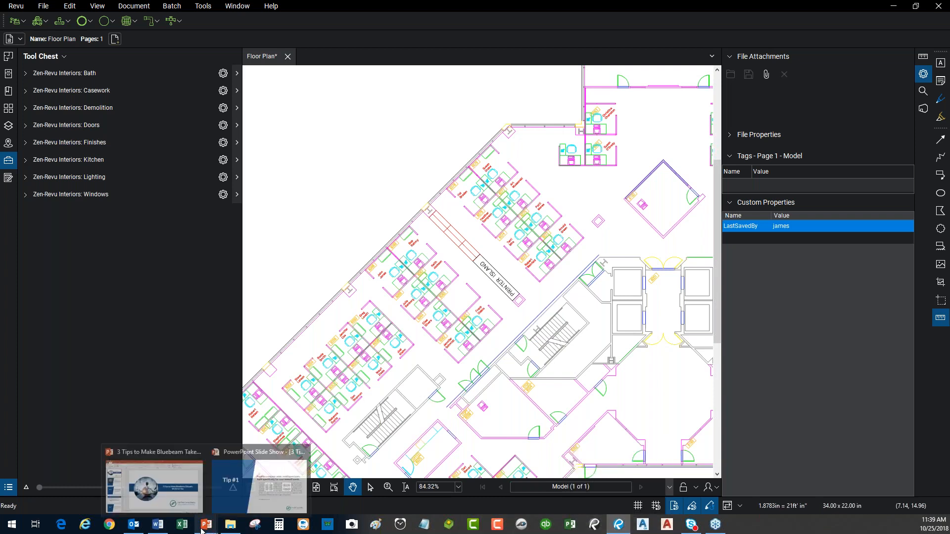
left_click(248, 493)
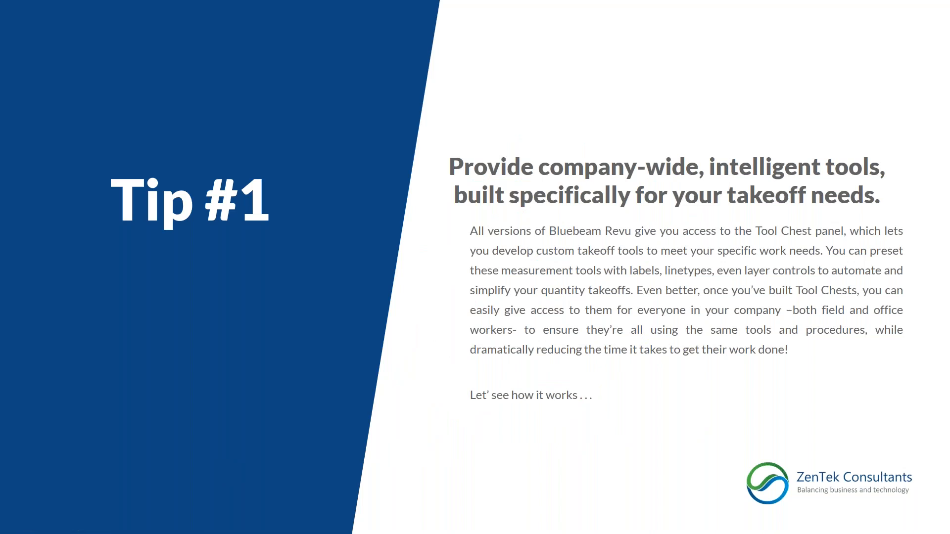
key("Right")
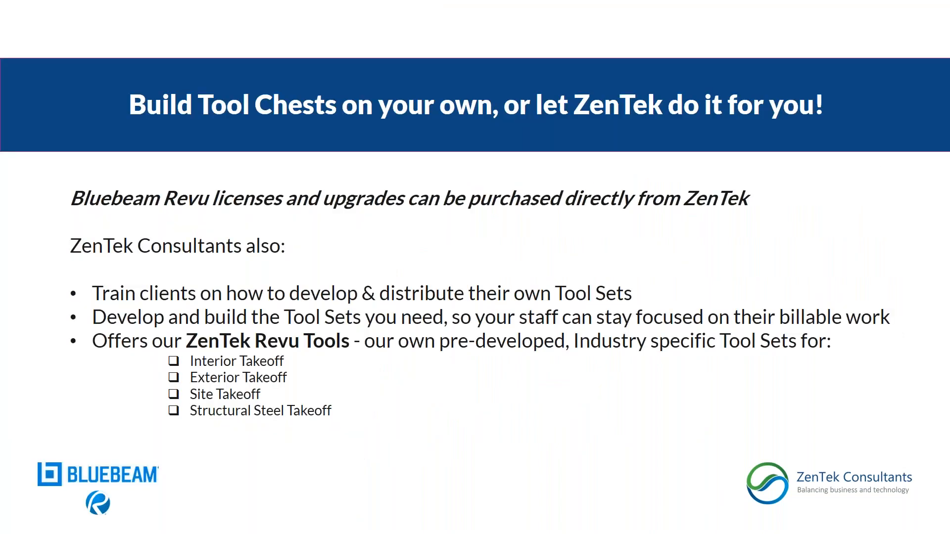
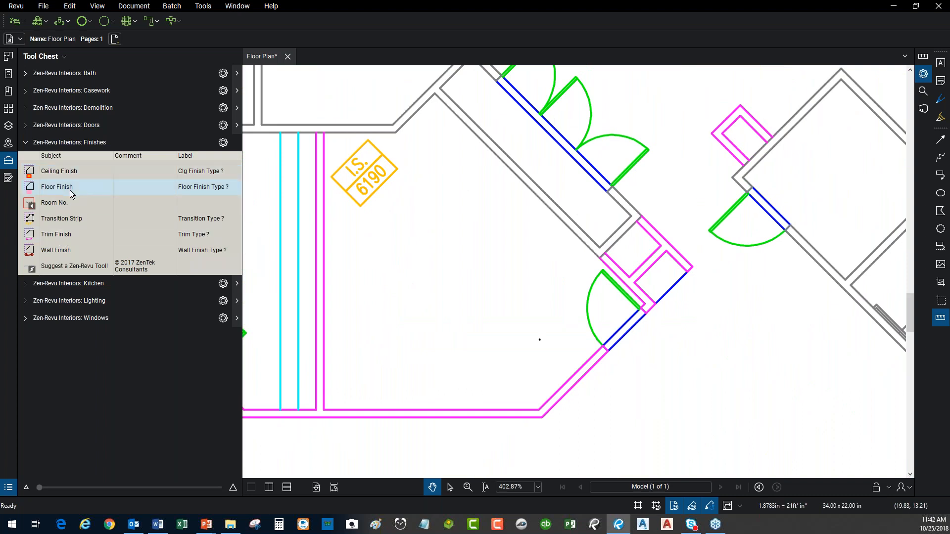
Step: Trace a Trim Finish markup along the walls of room I.S. 6190, from one side of its door opening around to the other
left_click(63, 233)
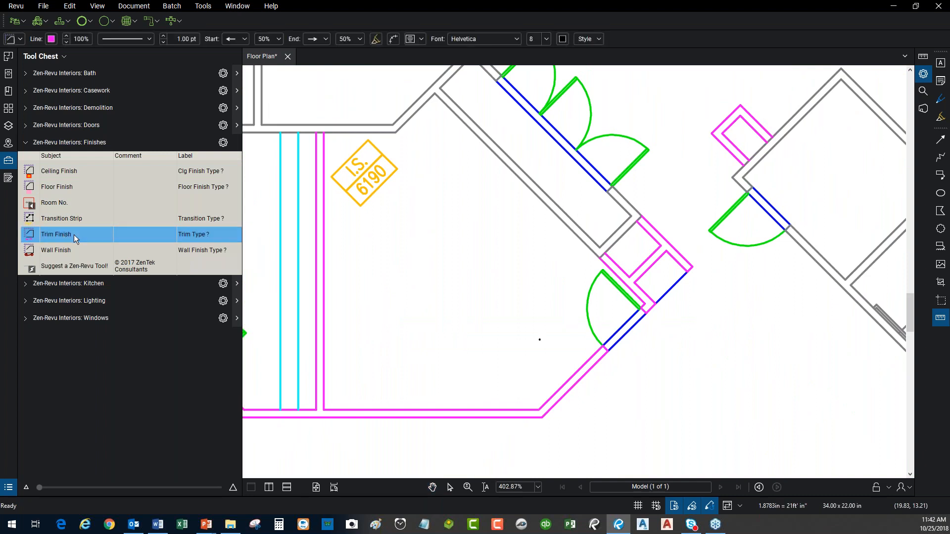
left_click(645, 304)
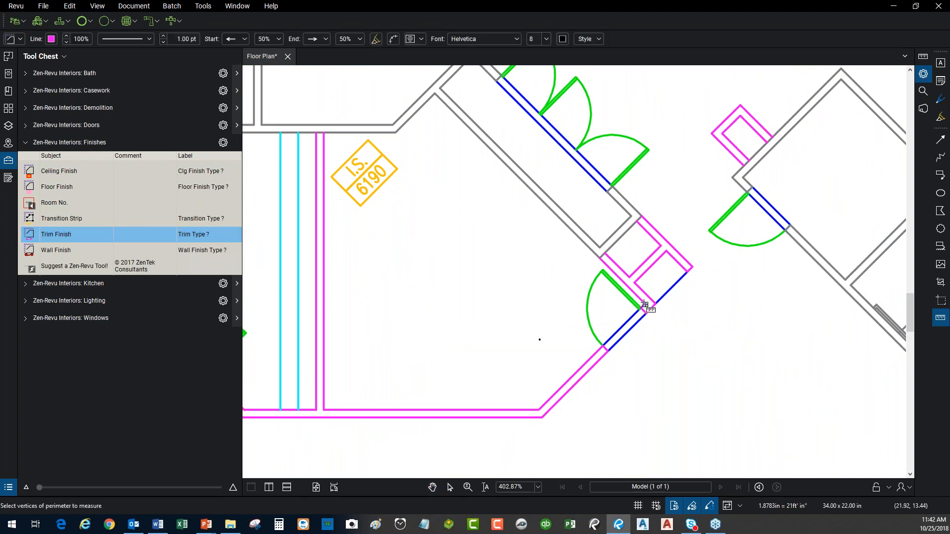
left_click(434, 95)
left_click(396, 132)
left_click(324, 133)
left_click(324, 410)
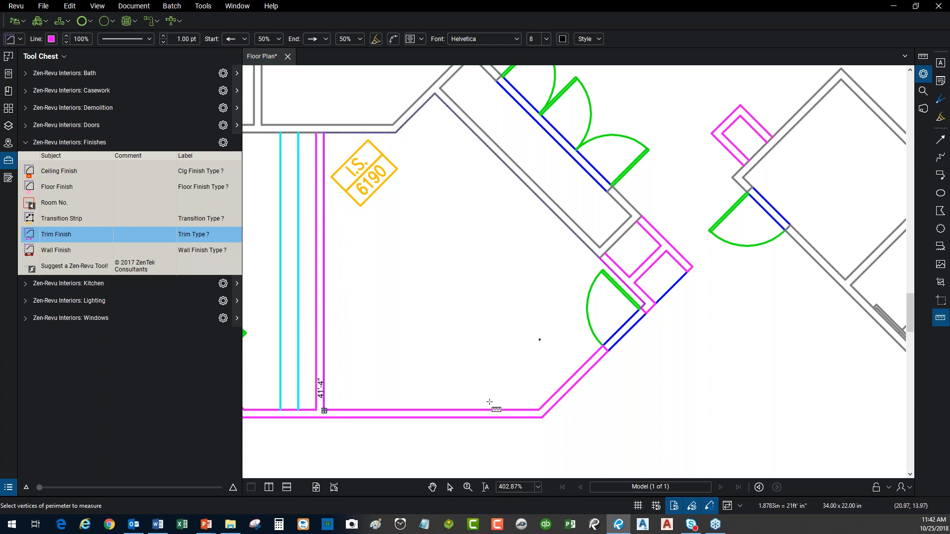
left_click(540, 411)
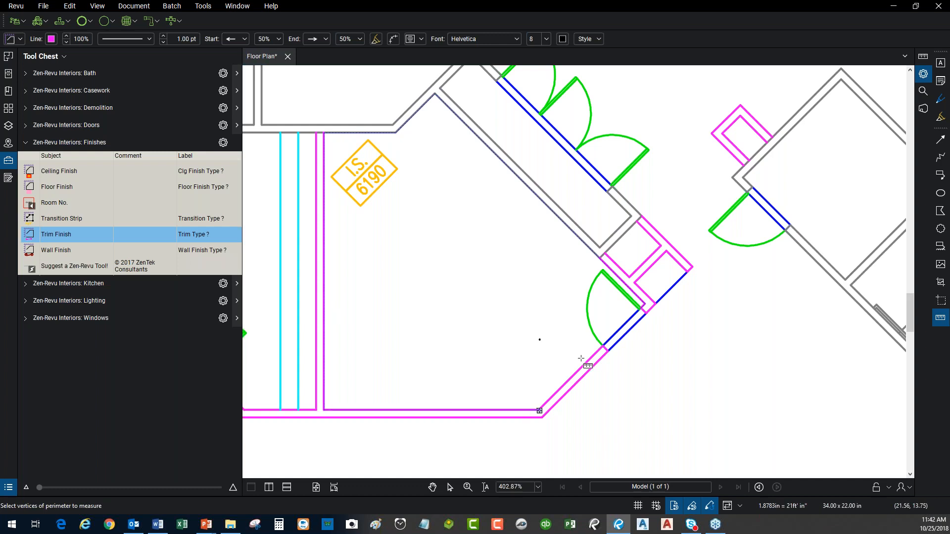
left_click(602, 346)
key("Return")
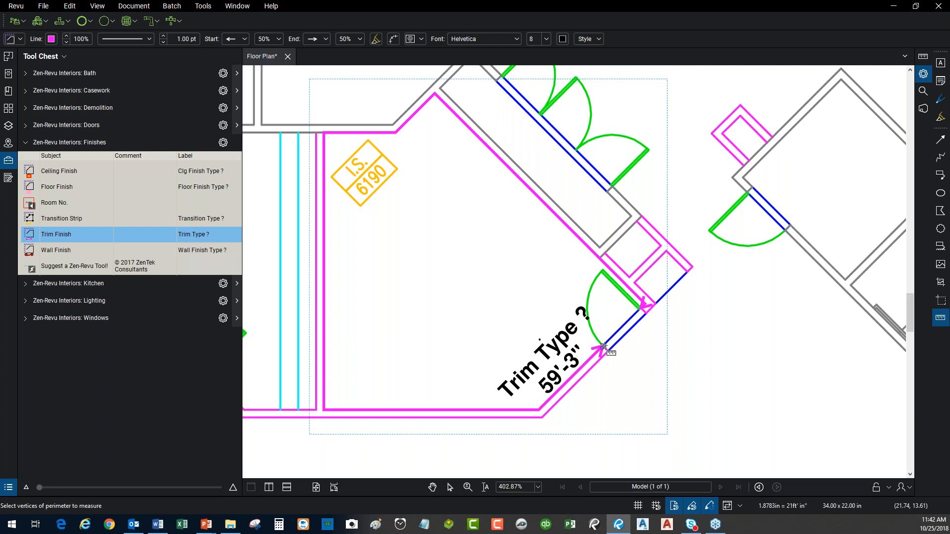
key("Escape")
key("Escape")
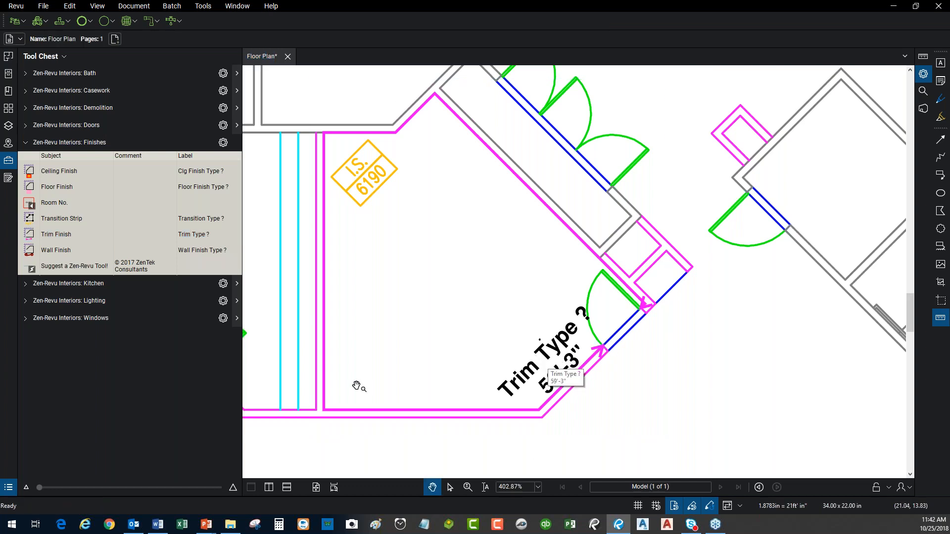
Step: Show the Markups List and select the Trim Finish entry to locate its markup on the floor plan
left_click(8, 488)
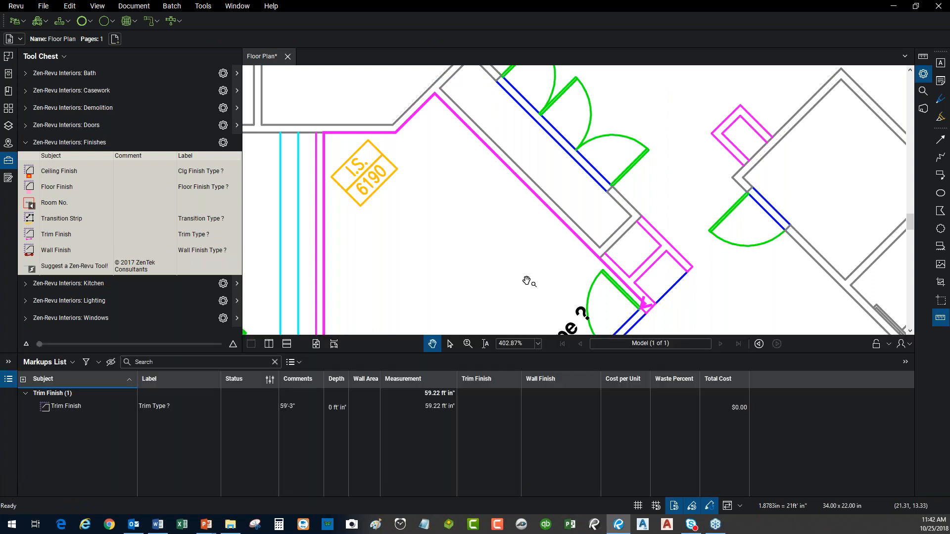
left_click_drag(524, 225, 523, 197)
scroll(524, 197, "down", 1)
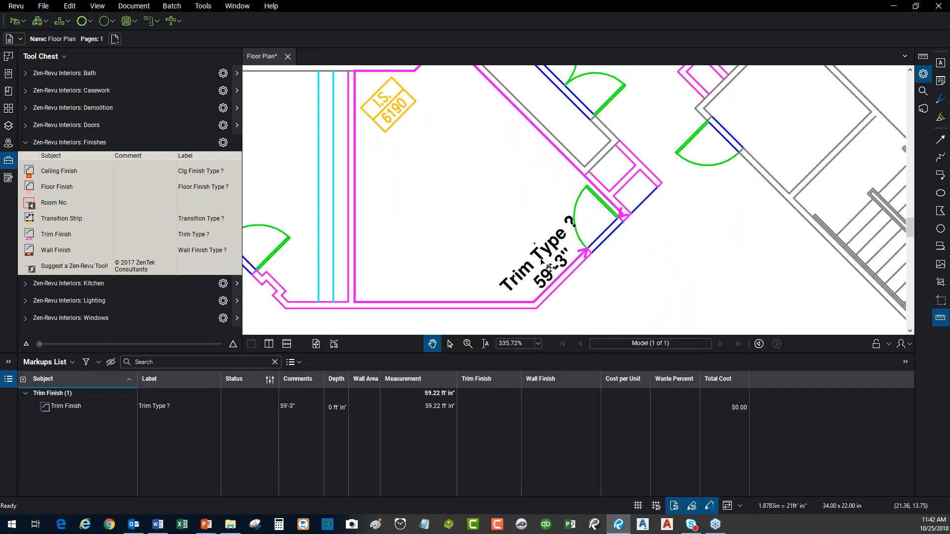
left_click(68, 407)
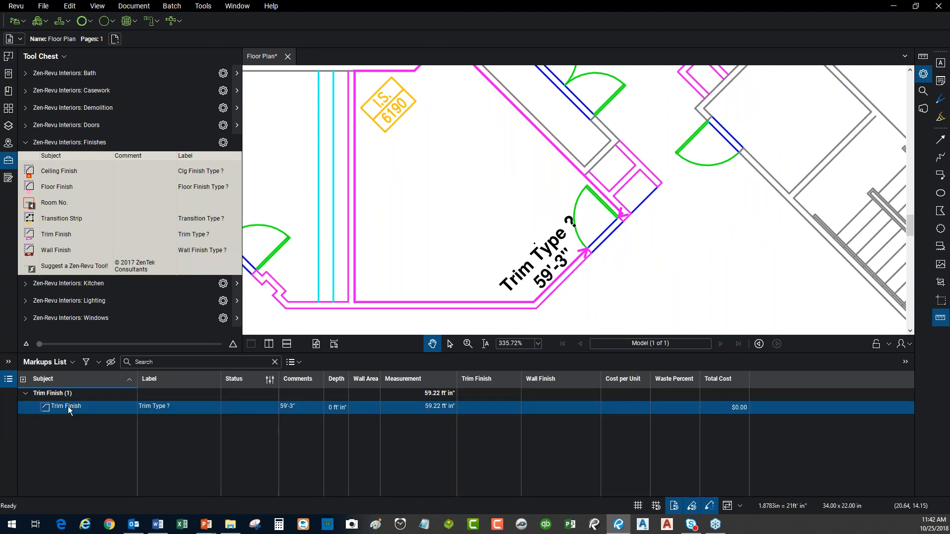
left_click(49, 406)
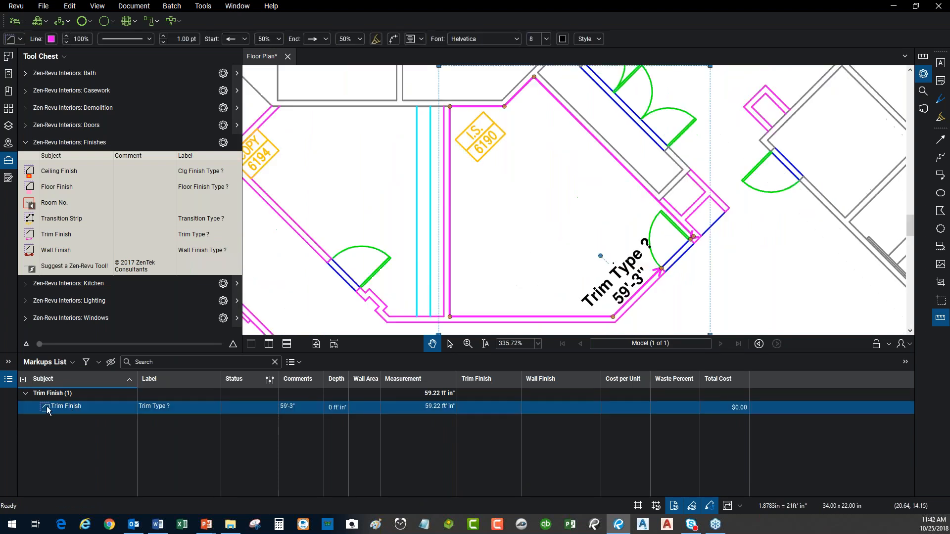
Step: Change the label of the Trim Finish markup to 4" Pine
left_click(188, 407)
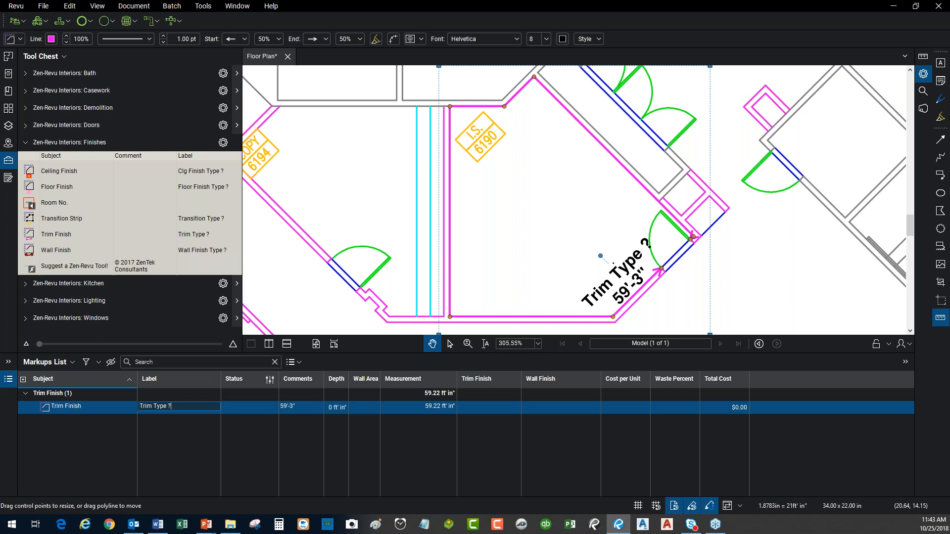
key("BackSpace")
key("BackSpace")
key("BackSpace")
key("BackSpace")
key("BackSpace")
key("BackSpace")
key("BackSpace")
key("BackSpace")
key("BackSpace")
key("BackSpace")
key("BackSpace")
type("4\" ")
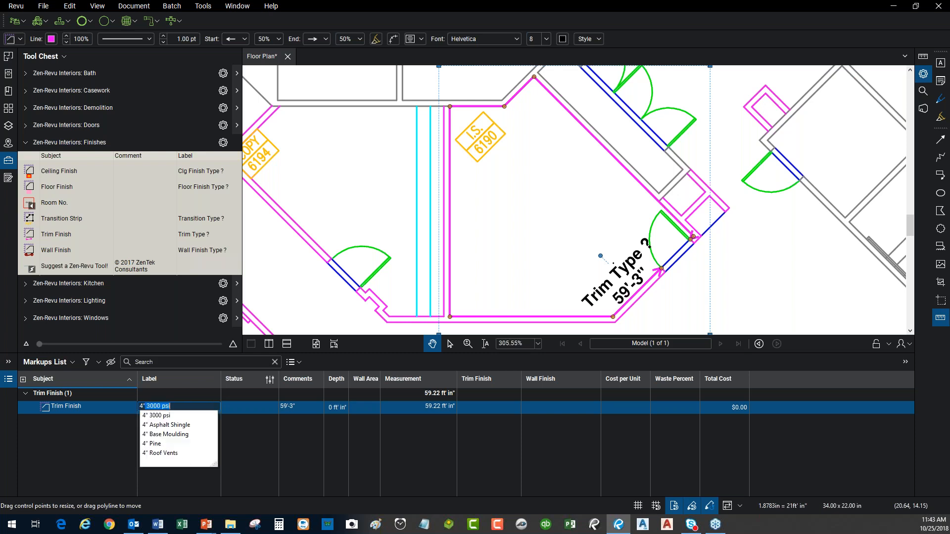
type("Pine")
key("Return")
left_click(191, 415)
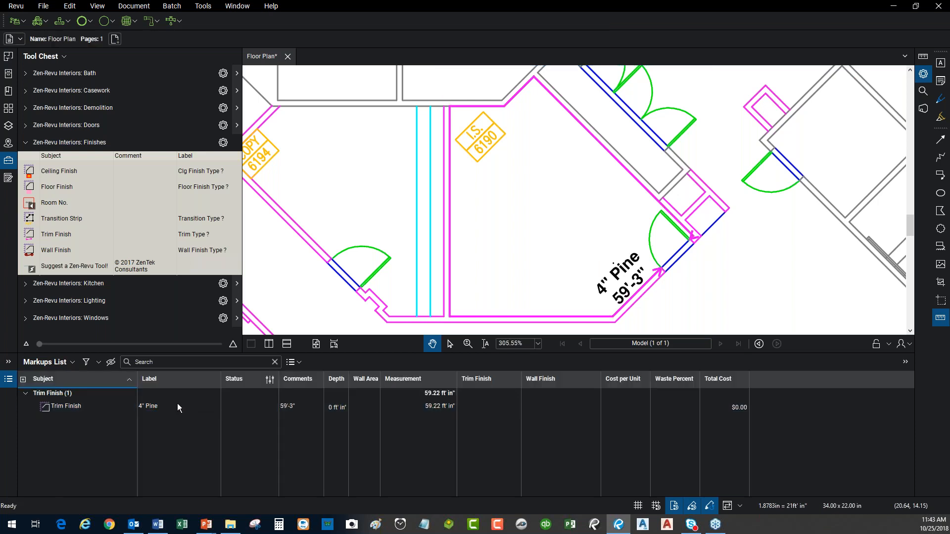
Step: Set the Trim Finish type of the 4" Pine markup to Trim - Baseboard
left_click(156, 403)
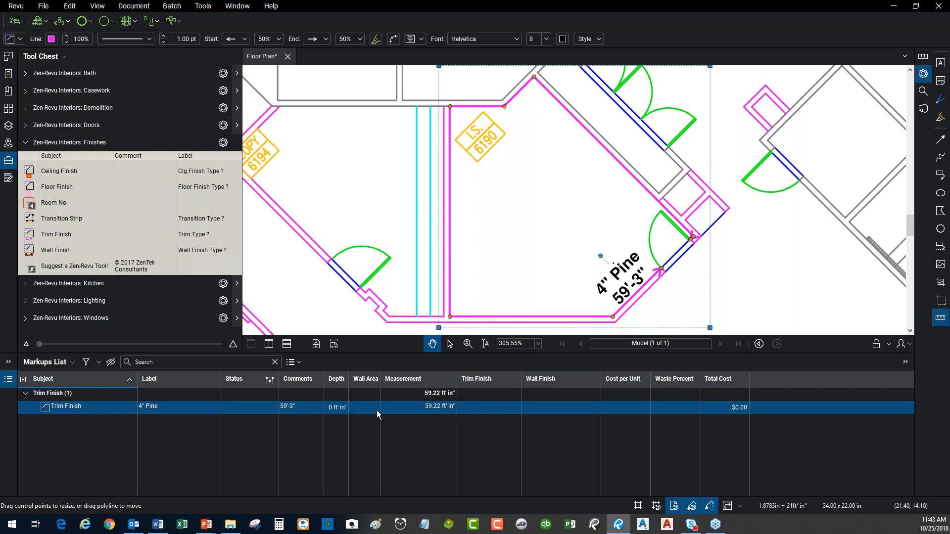
left_click(513, 413)
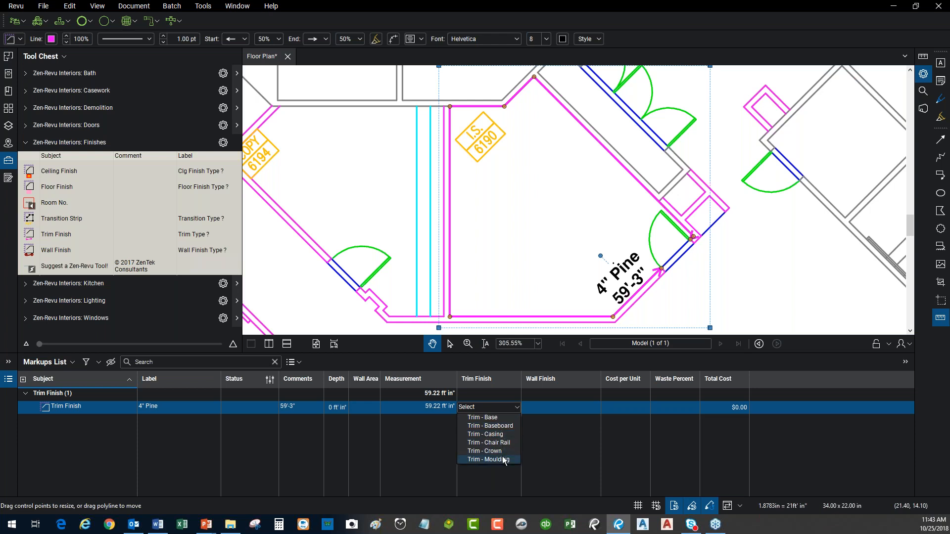
left_click(493, 426)
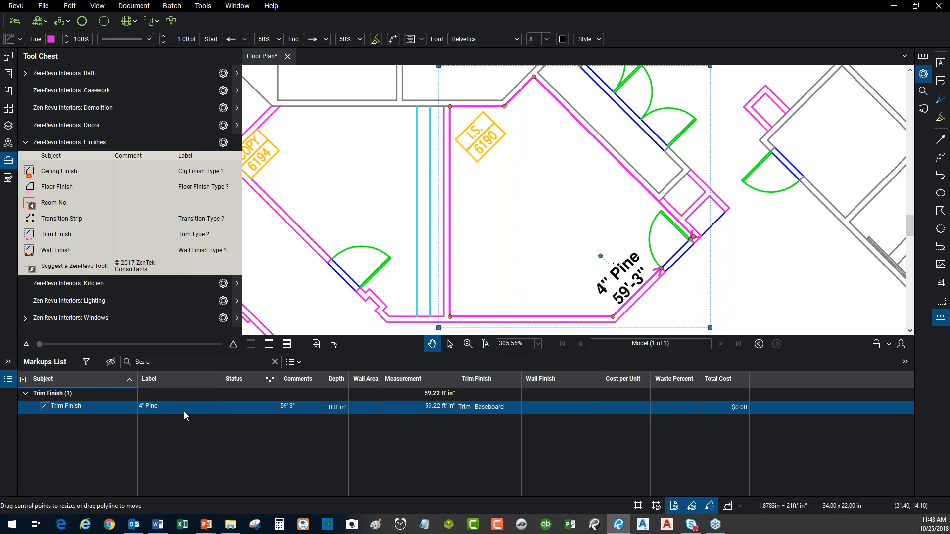
Step: Trace a Wall Finish markup around the full wall perimeter of room COPY 6194, back to its starting corner
scroll(479, 267, "down", 5)
scroll(491, 250, "up", 4)
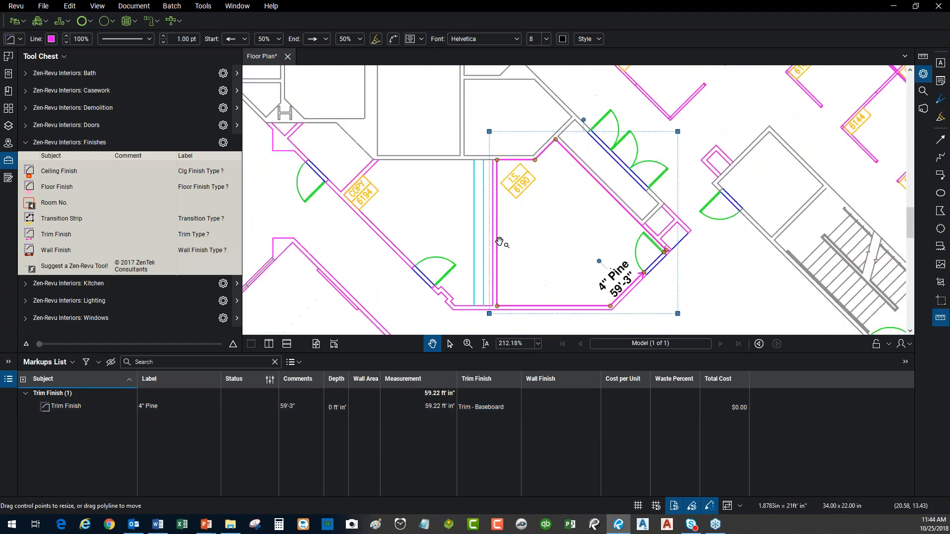
left_click(478, 238)
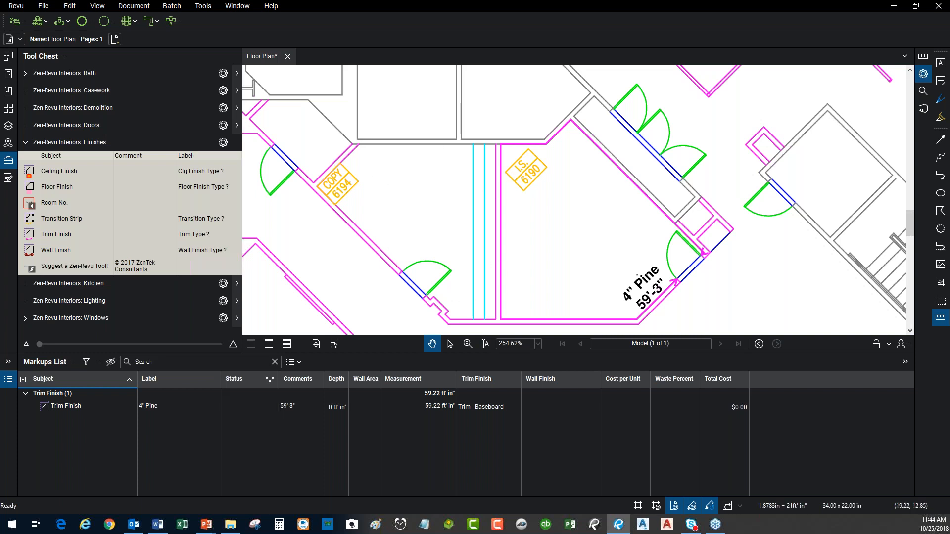
left_click(63, 251)
left_click(359, 144)
left_click(318, 187)
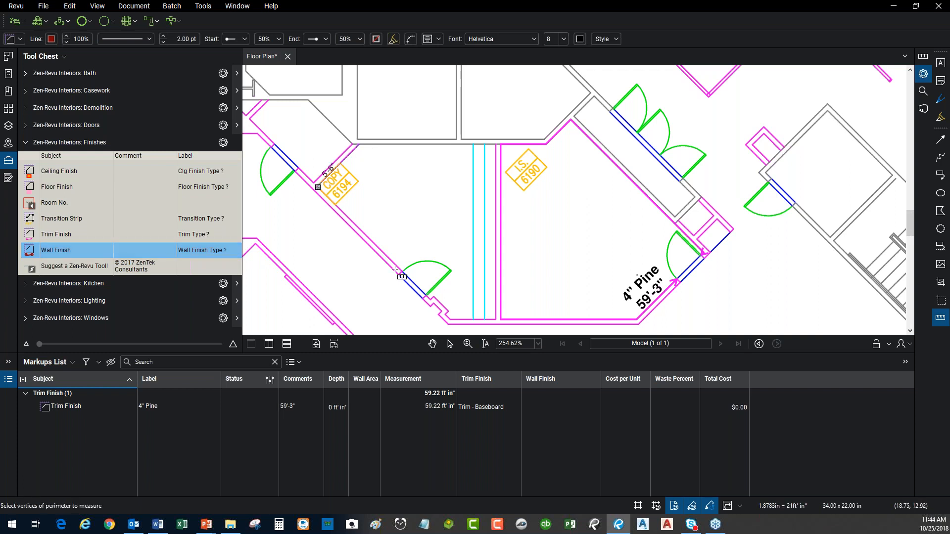
left_click(434, 298)
left_click(448, 312)
left_click(447, 320)
left_click(496, 320)
left_click(496, 144)
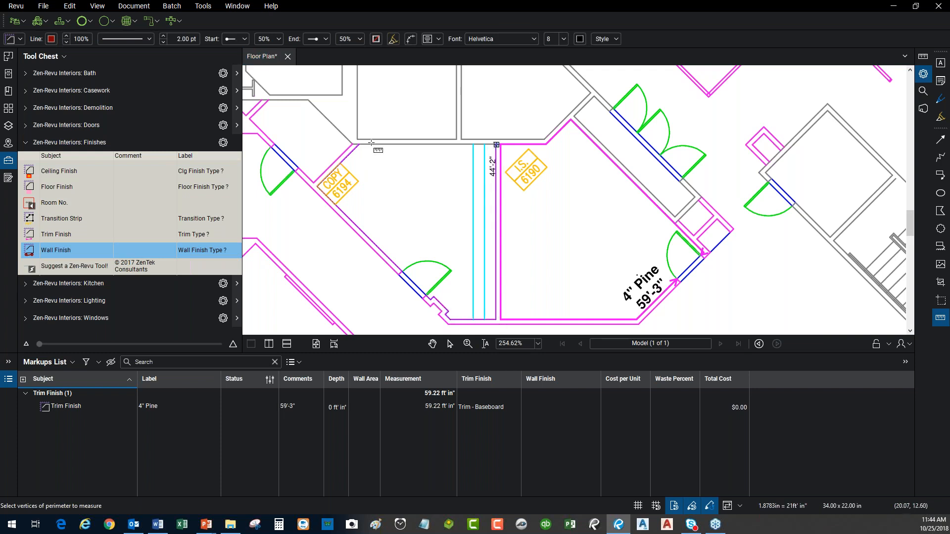
double_click(360, 144)
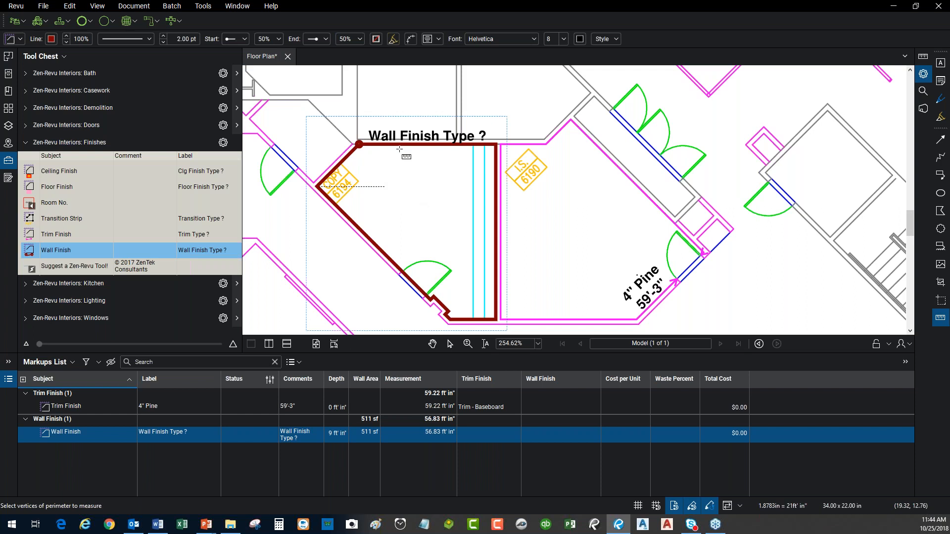
key("Escape")
key("Escape")
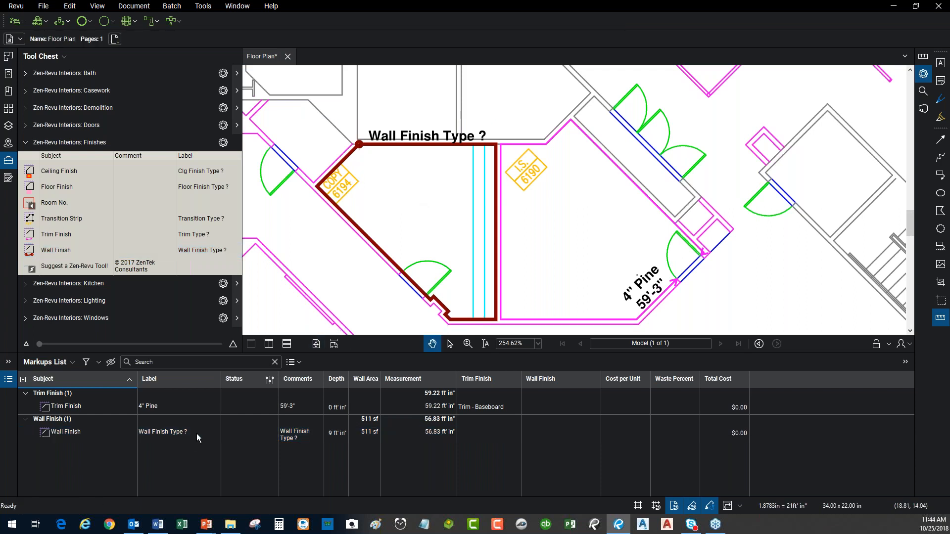
Step: Change the label of the Wall Finish markup to 1/2" Gypsum Board
left_click(197, 433)
left_click(195, 433)
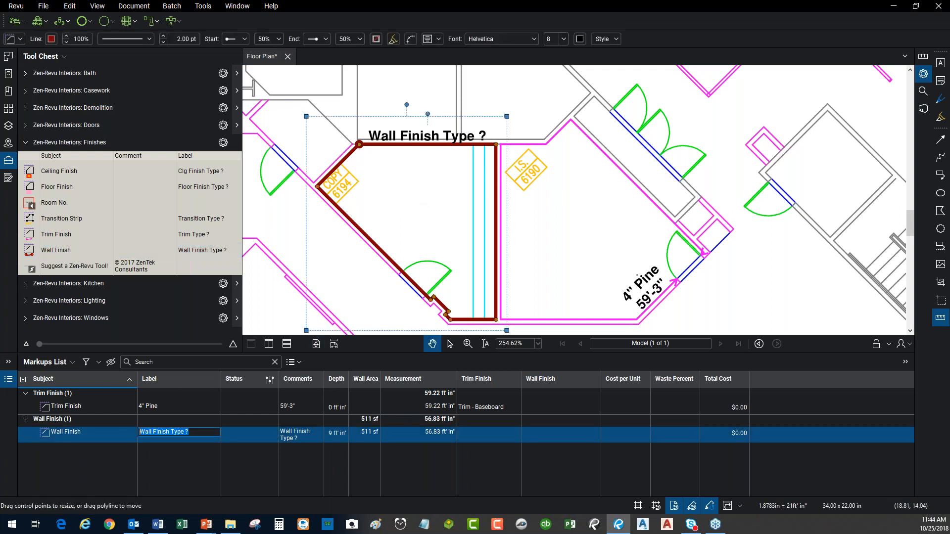
type("G")
type("1")
type("/")
key("BackSpace")
key("BackSpace")
key("BackSpace")
type("1/")
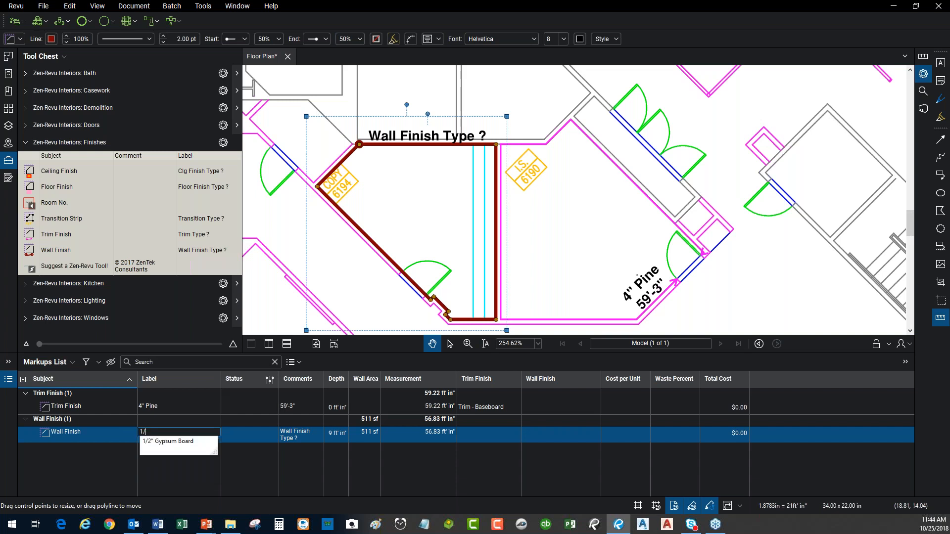
left_click(172, 442)
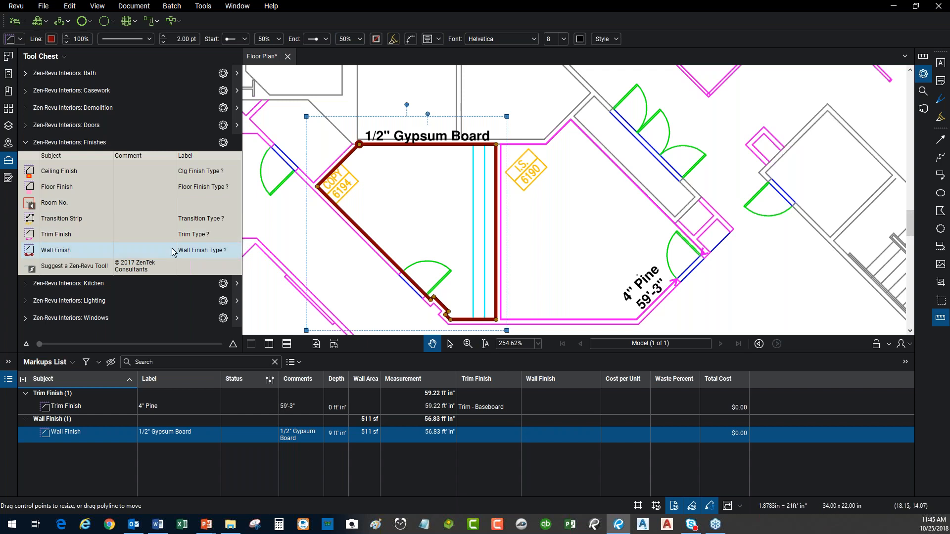
Step: Set the depth of the 1/2" Gypsum Board wall finish to 10 ft
left_click(342, 439)
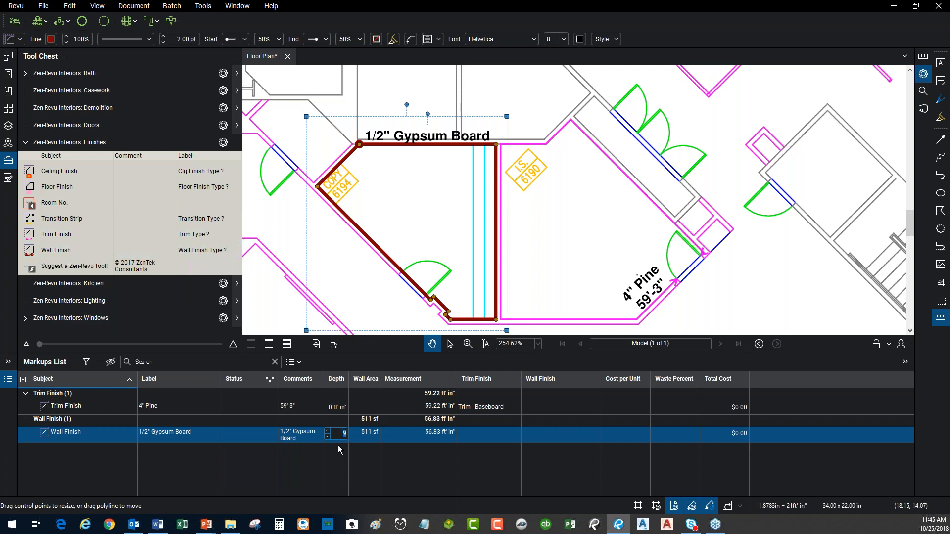
left_click(327, 432)
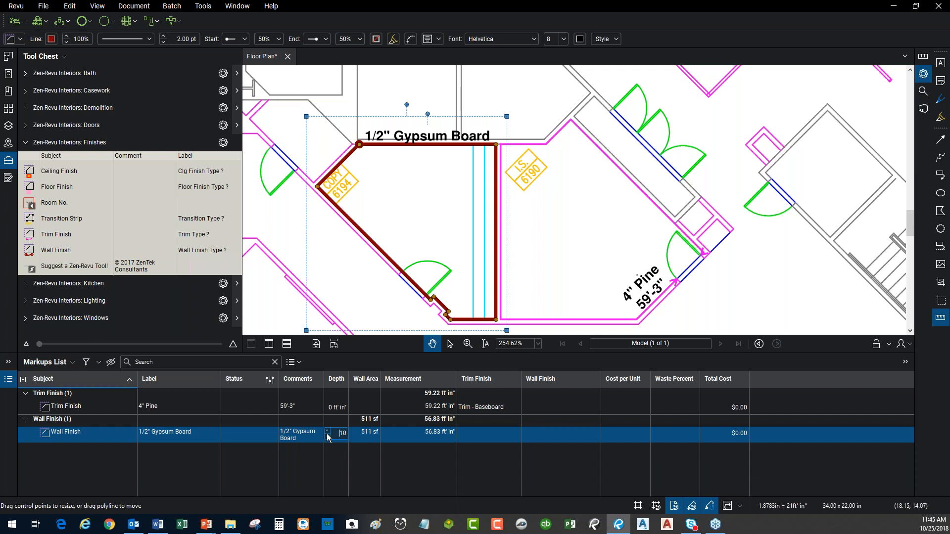
left_click(335, 465)
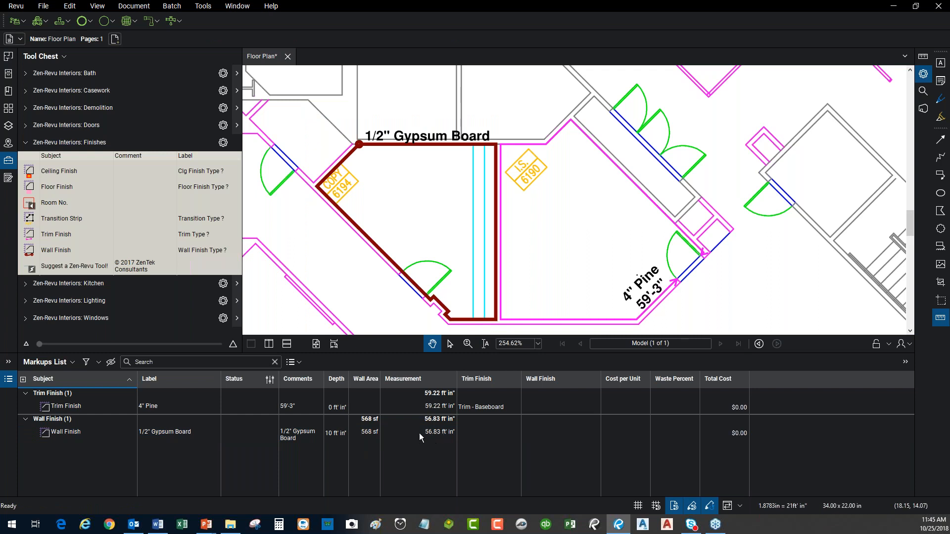
Step: Set the Wall Finish type of the 1/2" Gypsum Board markup to Paint - Gloss
left_click(154, 434)
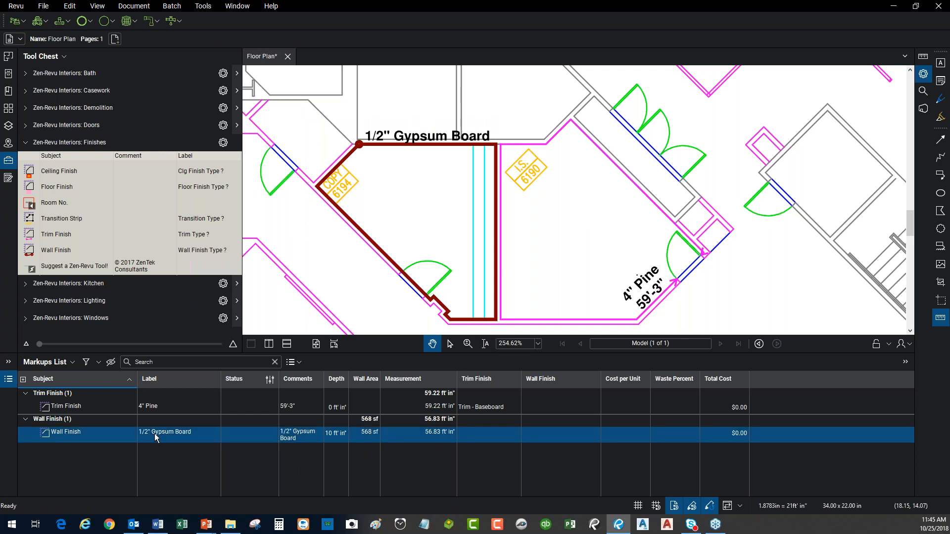
left_click(584, 435)
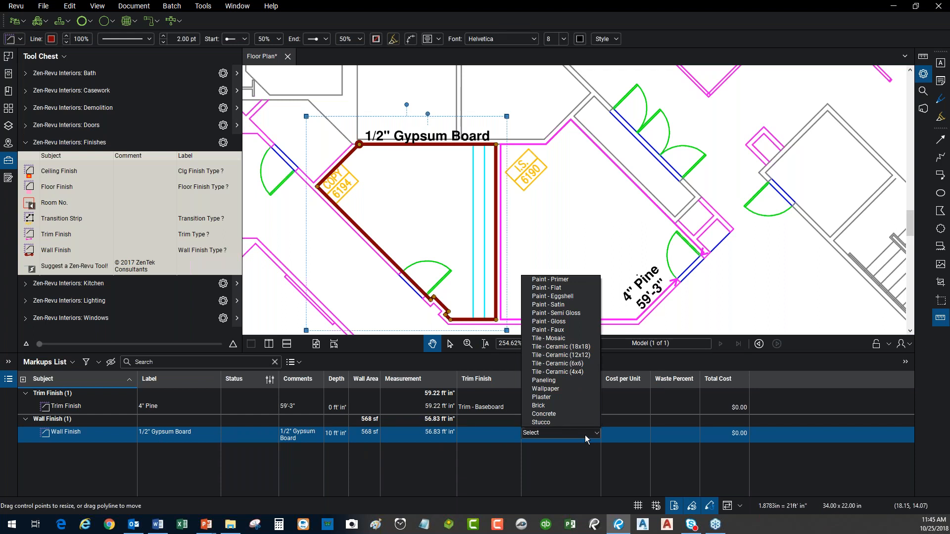
left_click(569, 323)
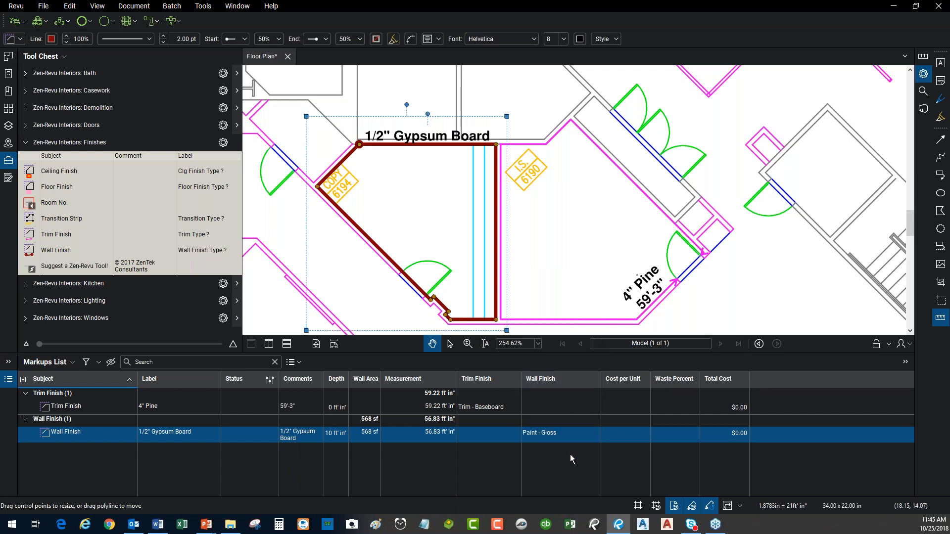
Step: Set the cost per unit of the 4" Pine trim finish to $1.25
left_click(626, 409)
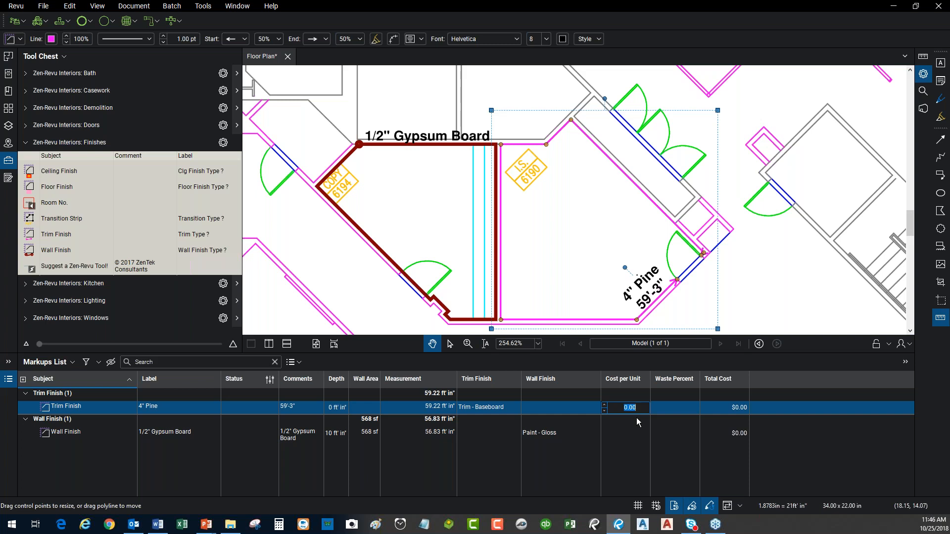
type(".25")
key("Return")
Step: Set the cost per unit of the 1/2" Gypsum Board wall finish to $3.25
left_click(630, 436)
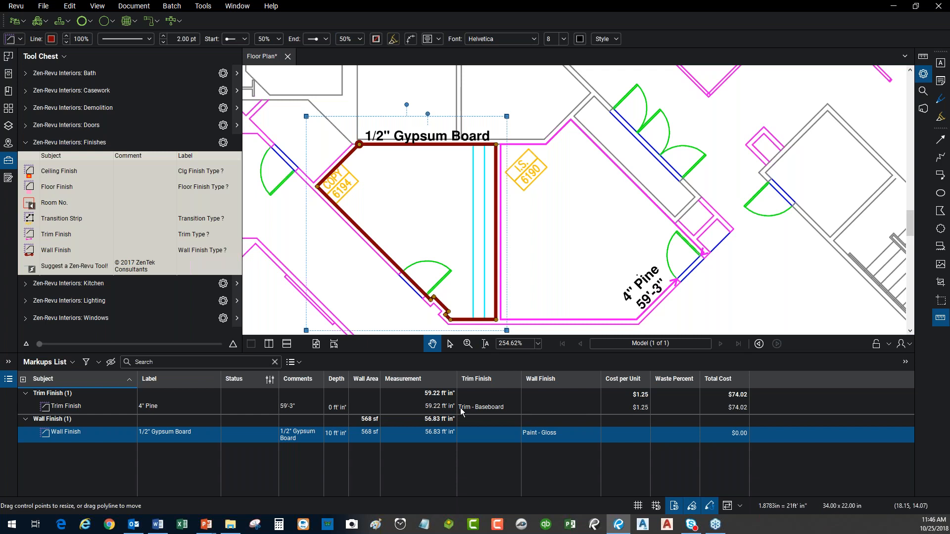
left_click(640, 442)
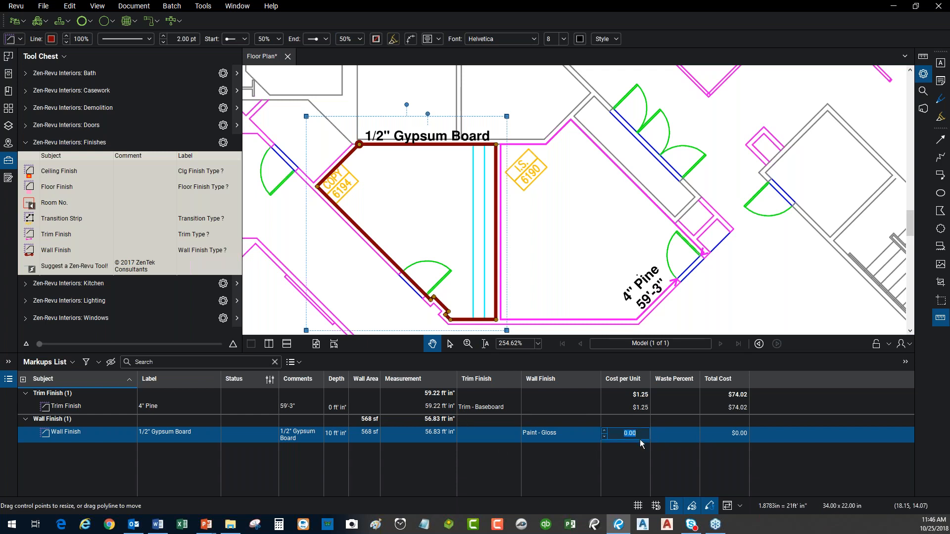
type("3.25")
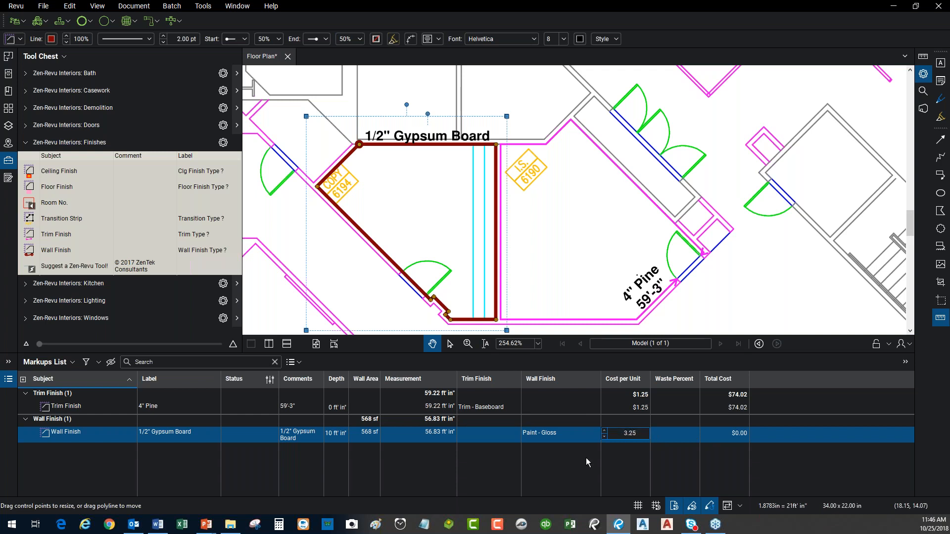
left_click(585, 458)
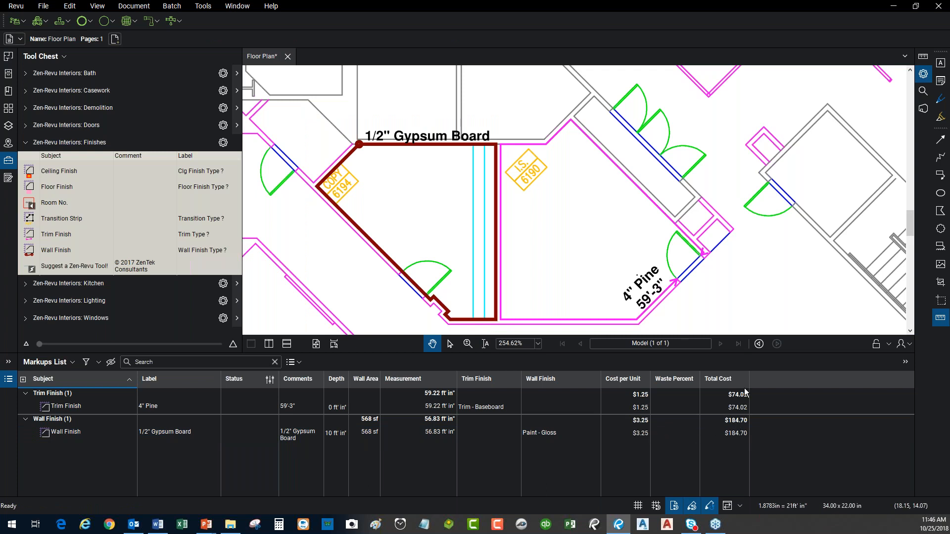
Step: Set the waste percent to 15% for the 4" Pine trim finish and 25% for the 1/2" Gypsum Board wall finish
double_click(679, 407)
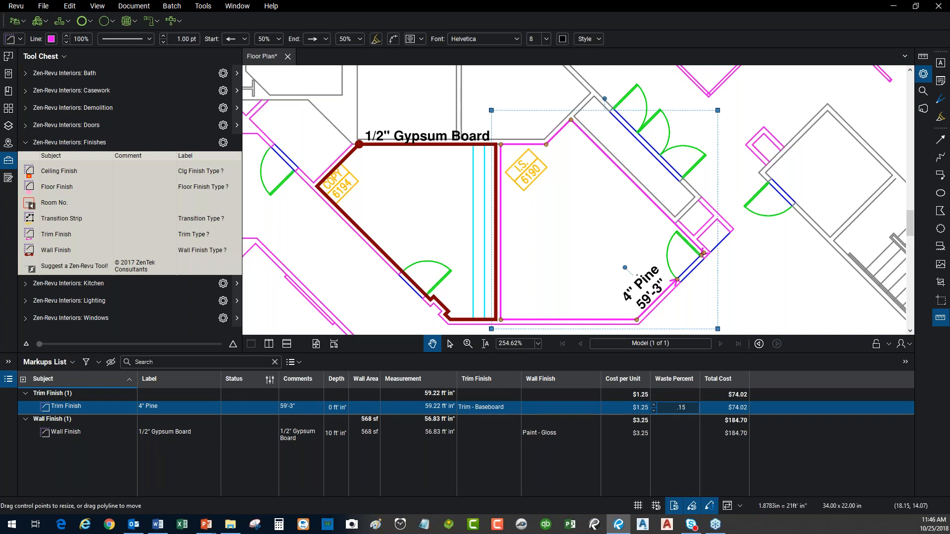
key("Return")
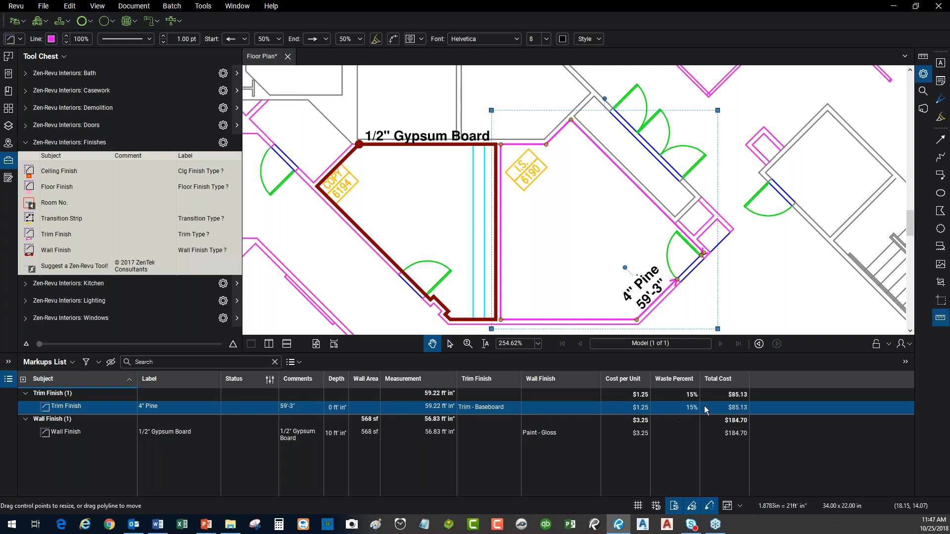
left_click(687, 438)
left_click(689, 439)
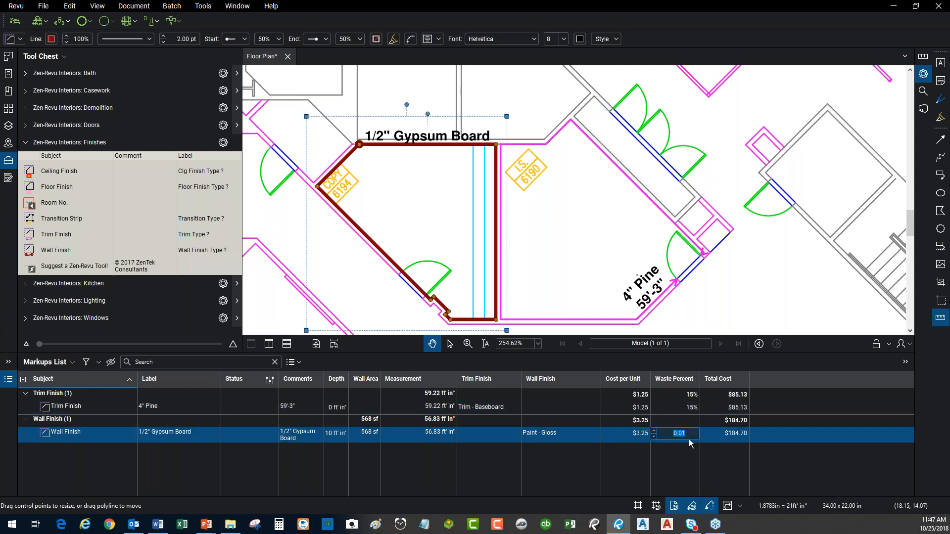
type(".25")
left_click(673, 456)
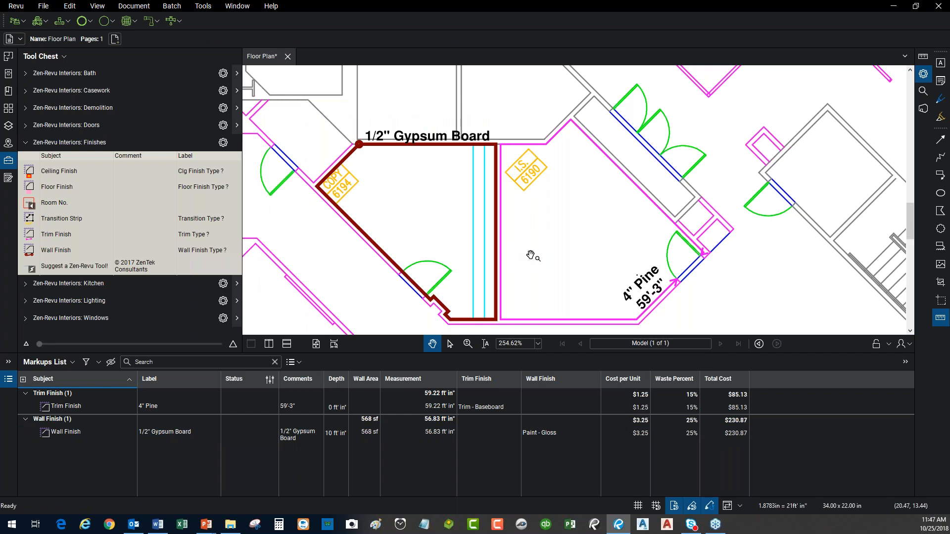
Step: Reshape the 4" Pine trim outline by moving its corner points out to follow the wall with the double doors
scroll(531, 256, "down", 5)
scroll(531, 256, "up", 5)
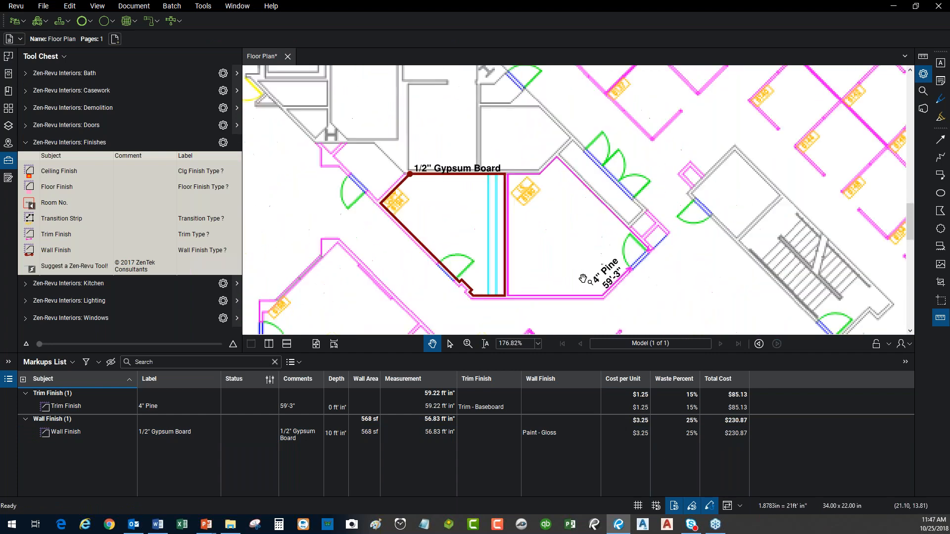
left_click(574, 183)
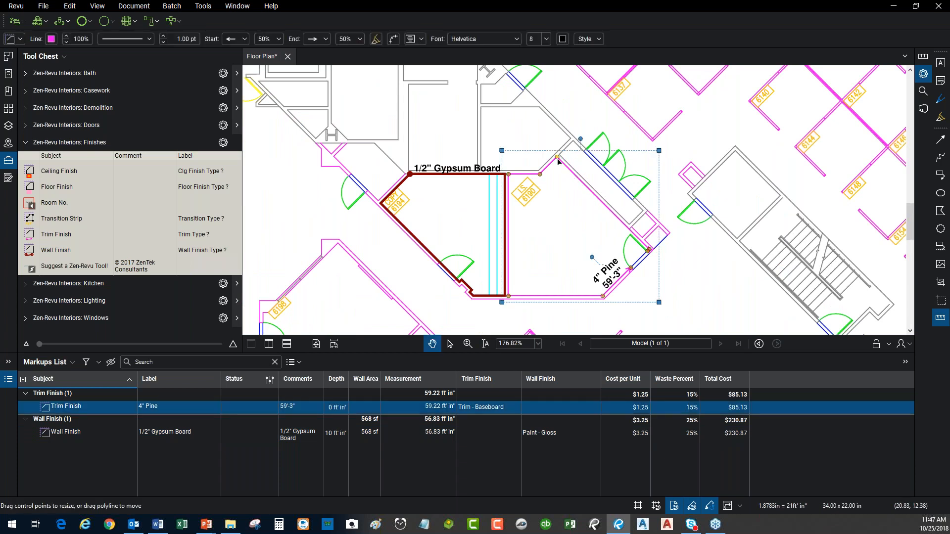
left_click_drag(557, 159, 573, 142)
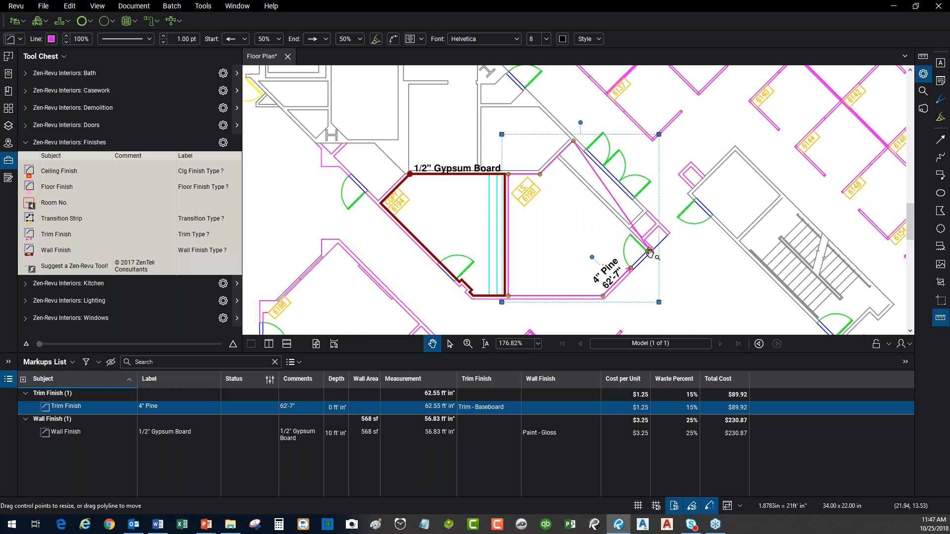
left_click_drag(668, 236, 670, 234)
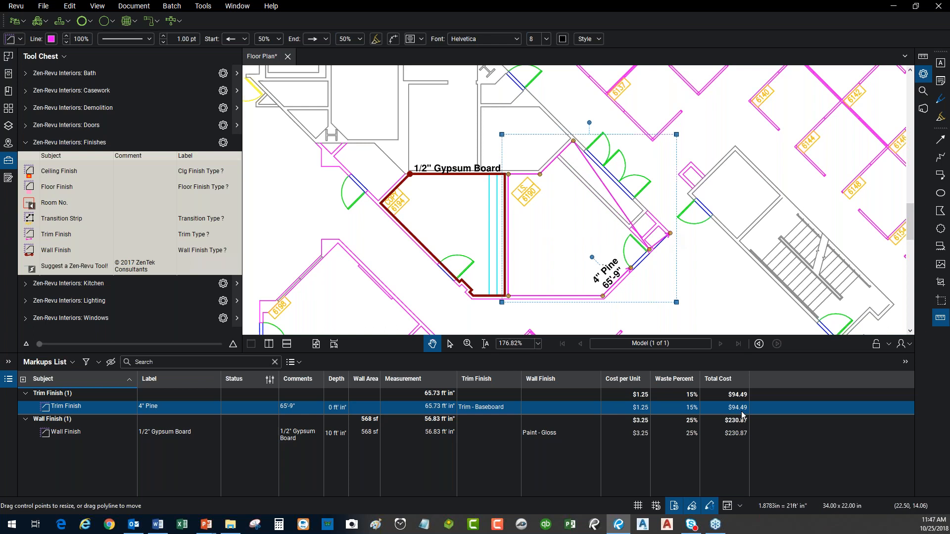
left_click_drag(649, 250, 644, 213)
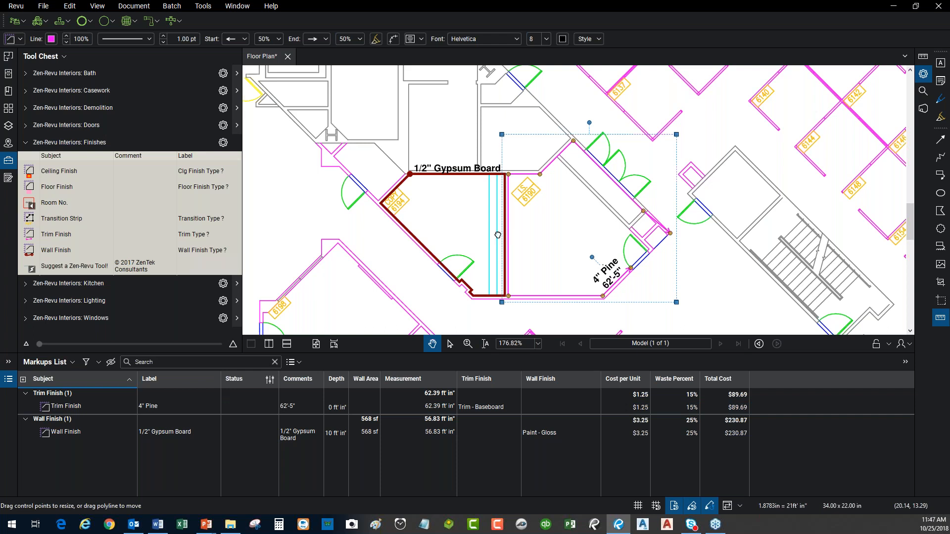
Step: Enlarge the 1/2" Gypsum Board outline westward past the room, keeping its two eastern corners on the wall shared with the 4" Pine room
left_click(391, 215)
left_click_drag(382, 210, 256, 213)
scroll(391, 230, "down", 2)
left_click_drag(385, 187, 489, 182)
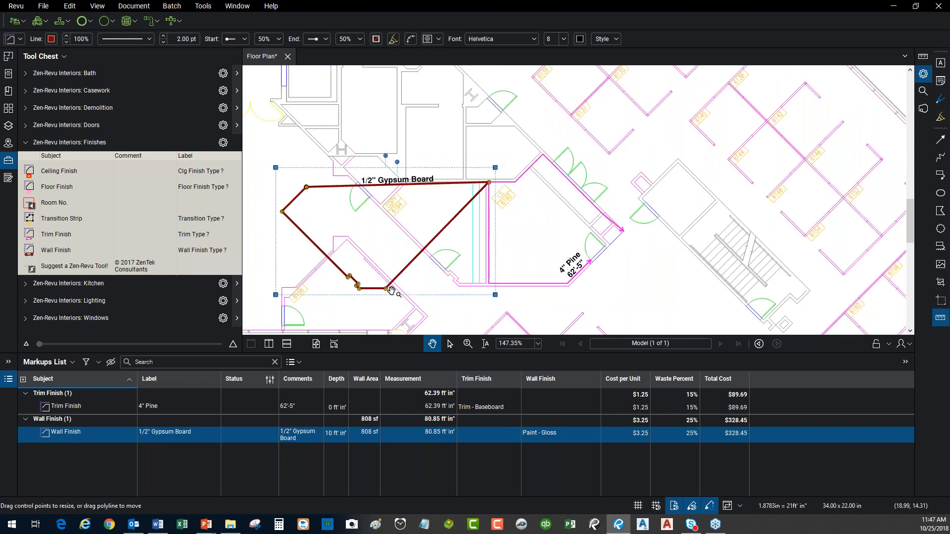
left_click_drag(386, 289, 488, 285)
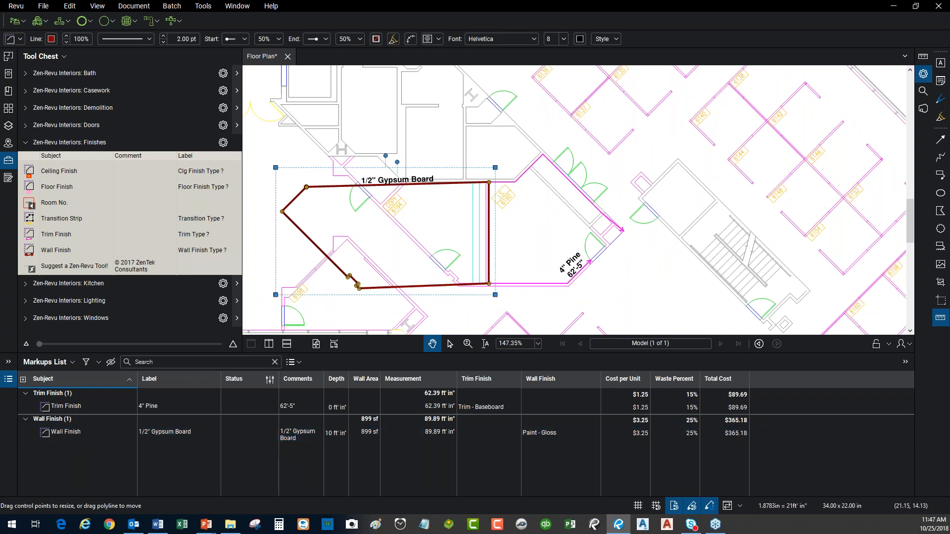
key("Escape")
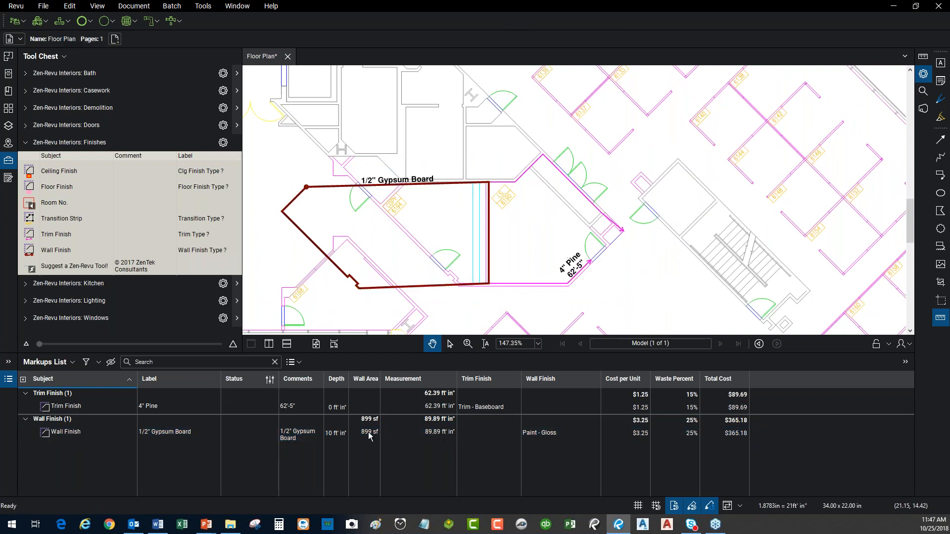
left_click(343, 438)
left_click(343, 438)
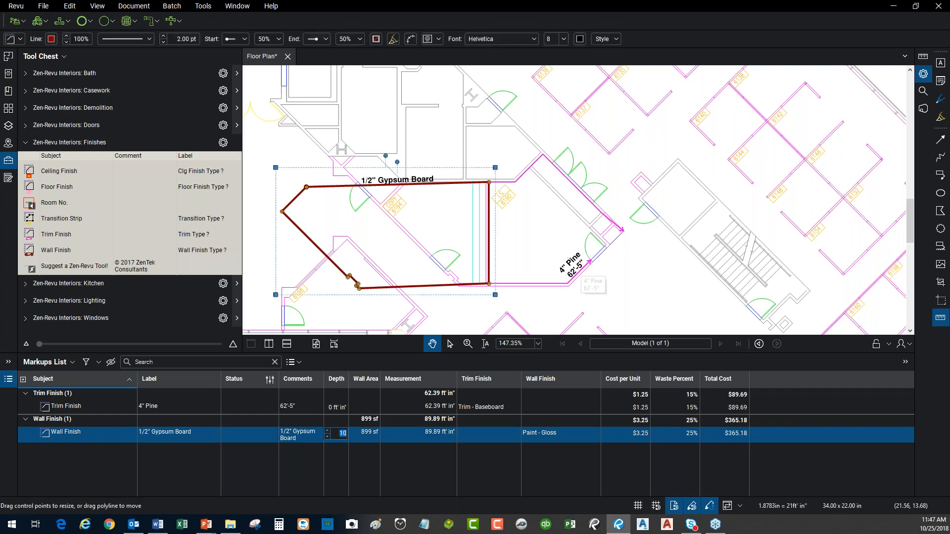
left_click(532, 406)
left_click(759, 441)
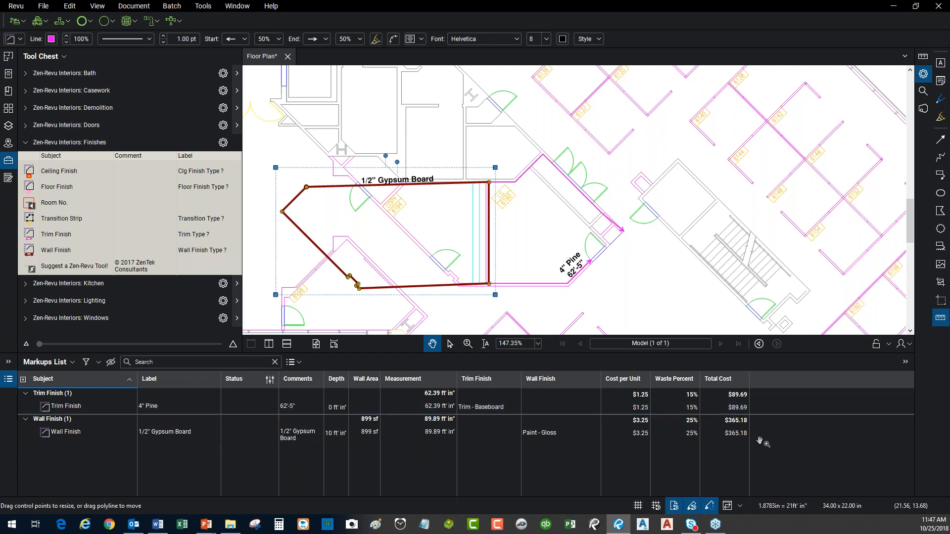
key("Escape")
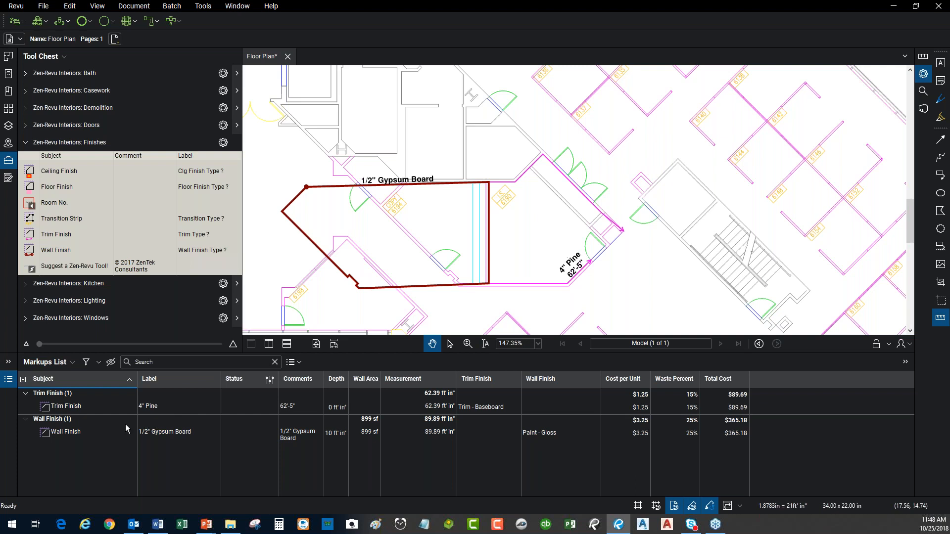
Step: Open the custom columns settings of the Markups List and review the choice items of the Trim Finish column without changing them
left_click(73, 364)
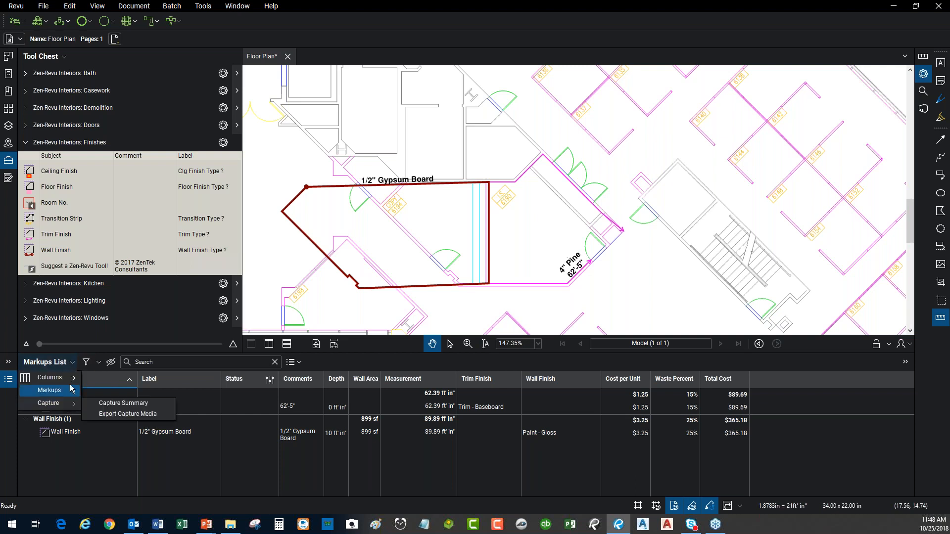
mouse_move(71, 380)
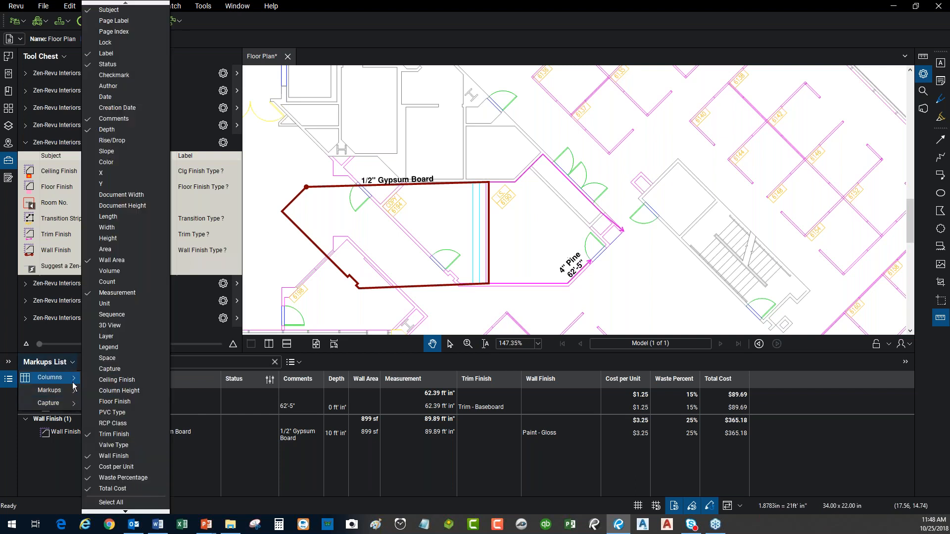
scroll(131, 513, "down", 1)
left_click(136, 504)
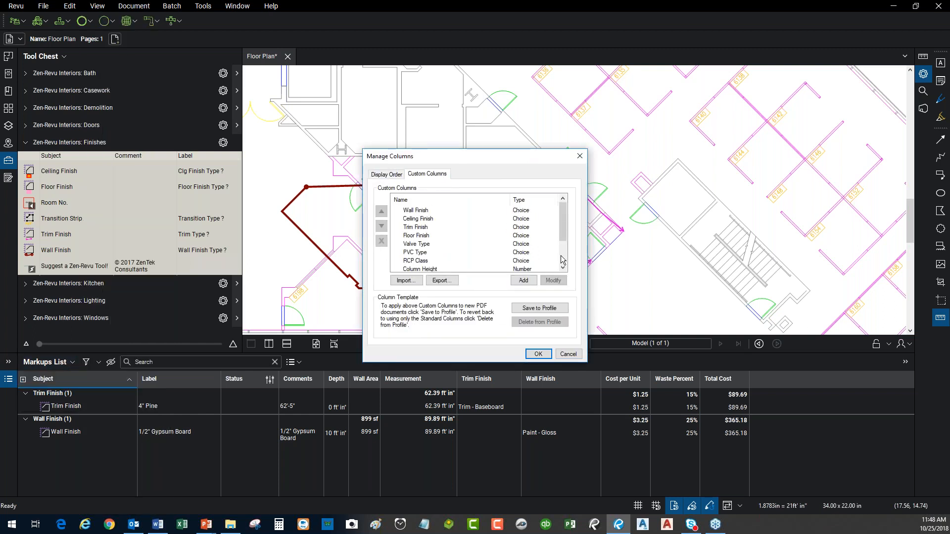
mouse_move(564, 223)
left_mouse_down()
mouse_move(565, 246)
mouse_move(564, 223)
left_mouse_up()
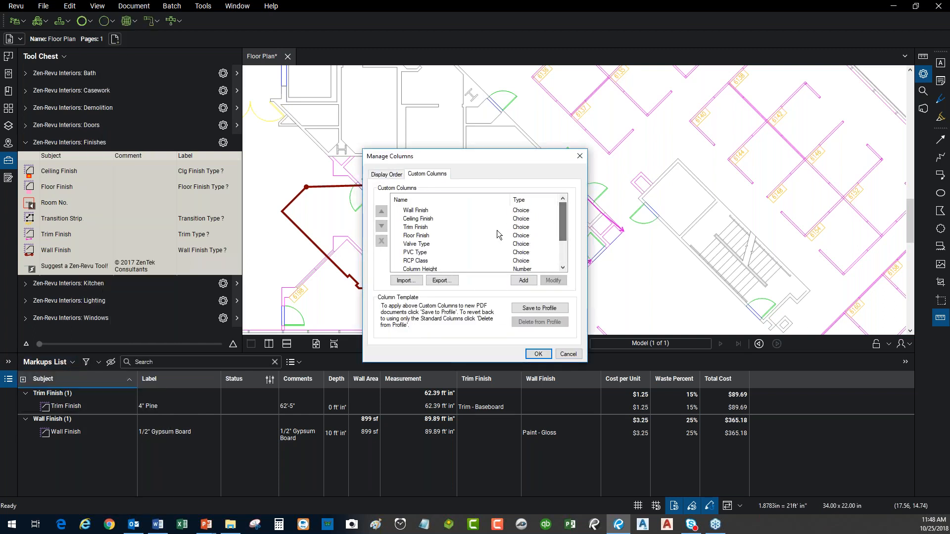
left_click(423, 229)
double_click(423, 229)
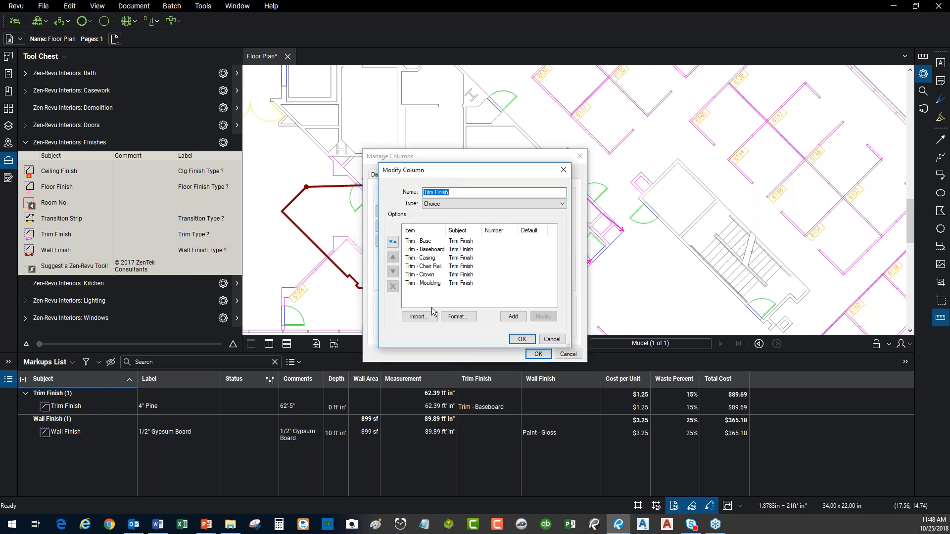
left_click(558, 340)
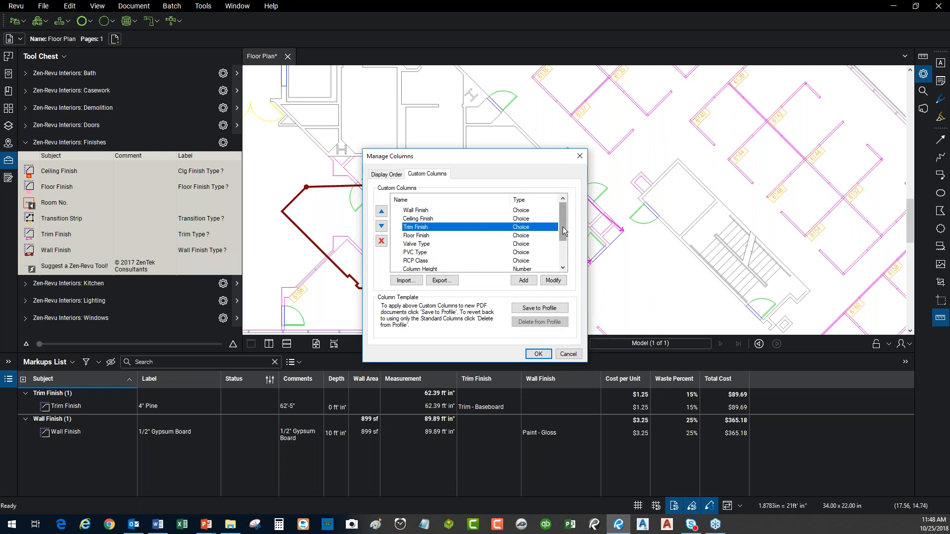
Step: Review the formula expression and format of the Total Cost custom column, and close the column settings without changes
left_click_drag(562, 239, 562, 261)
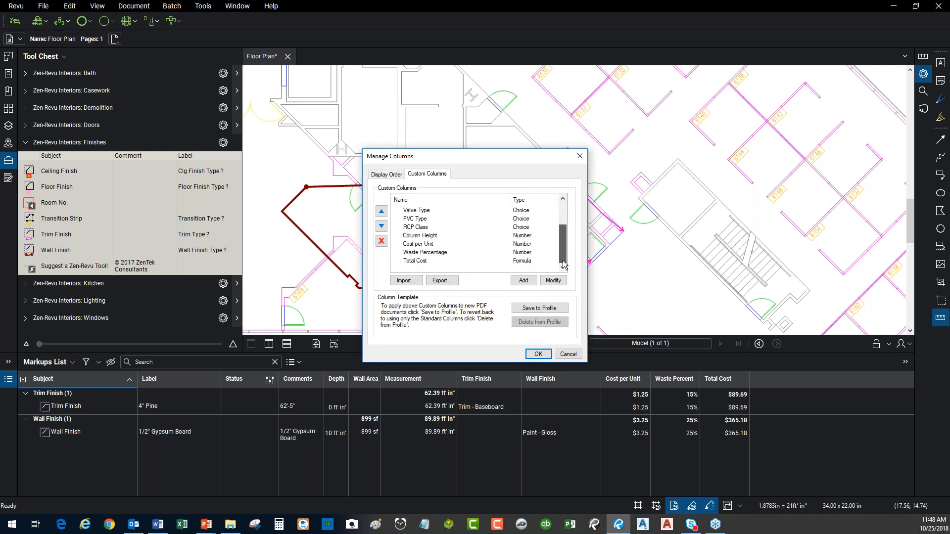
double_click(421, 262)
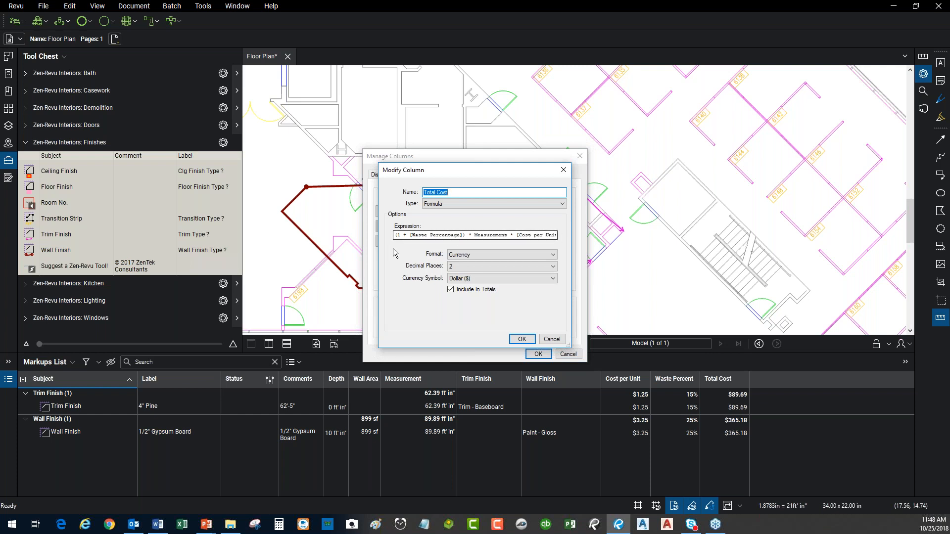
left_click(551, 339)
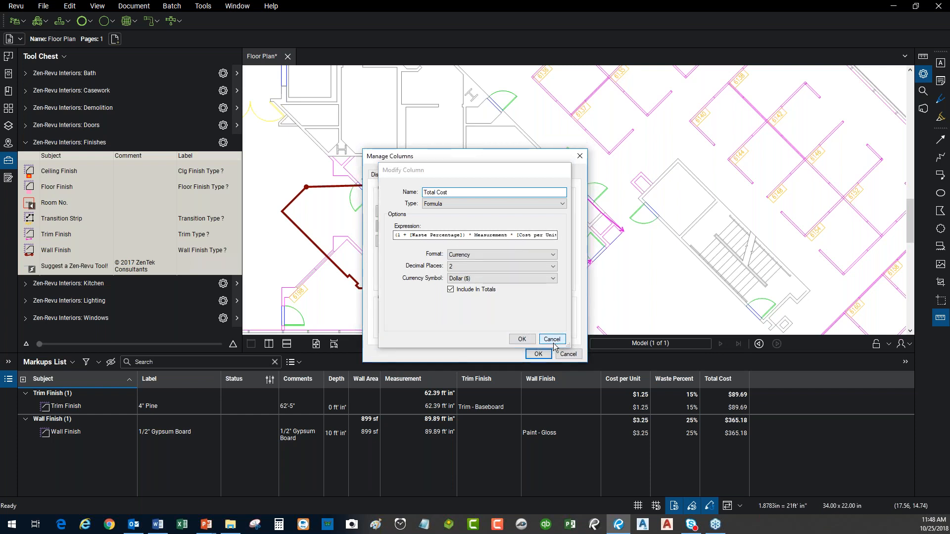
left_click(568, 354)
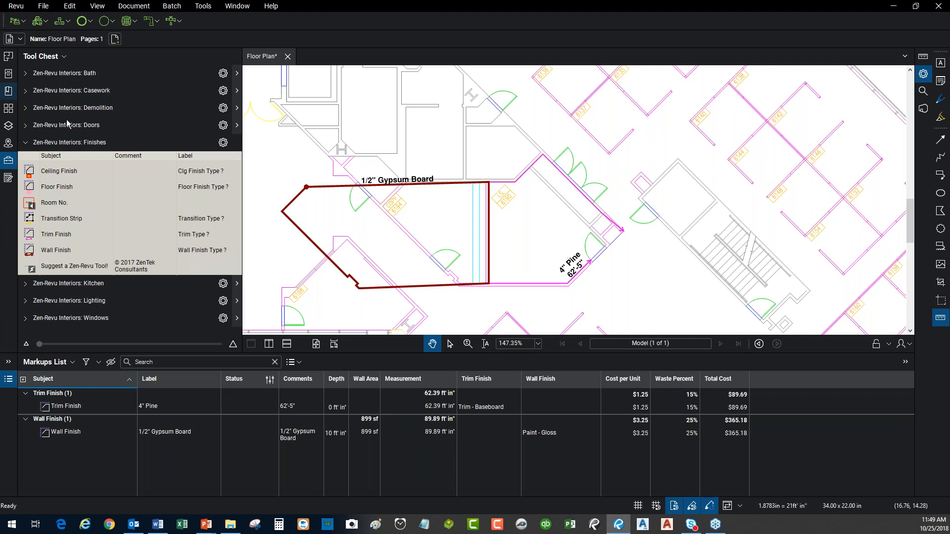
Step: Collapse the Zen-Revu Interiors: Finishes tool set, switch to the running PowerPoint slide show and advance past the Tip #2 slide
left_click(25, 143)
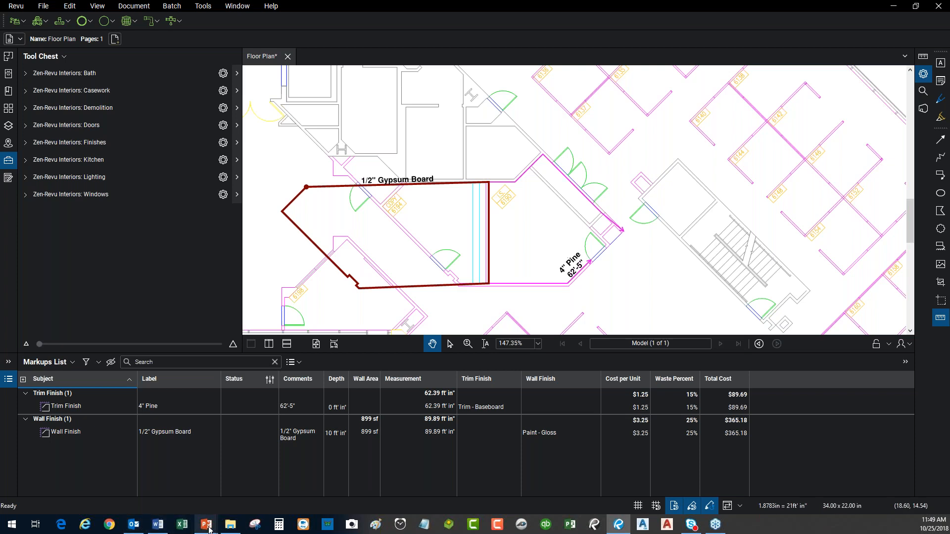
mouse_move(206, 525)
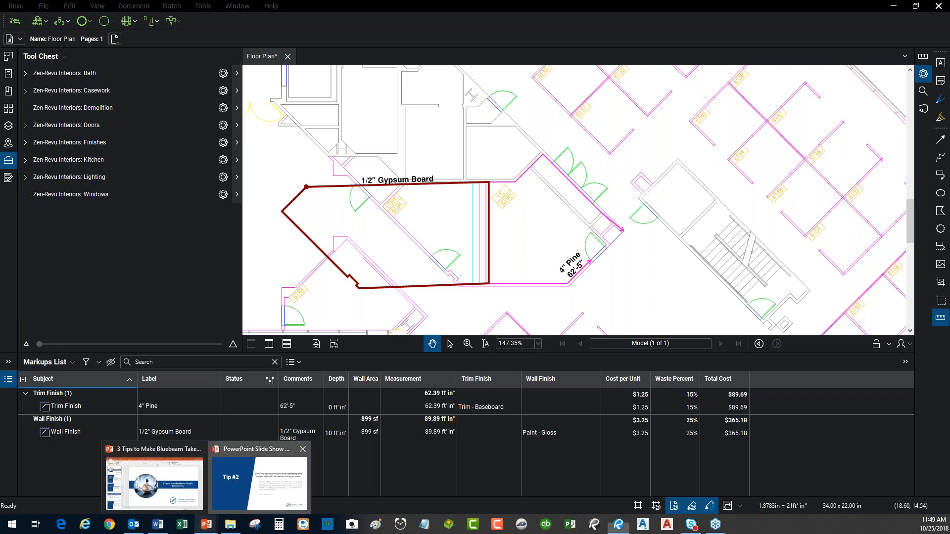
left_click(277, 497)
left_click(394, 206)
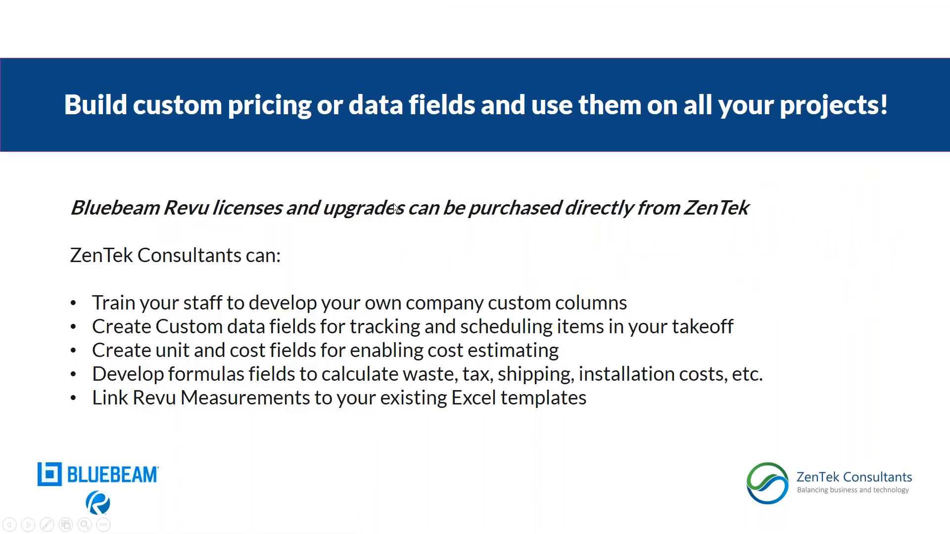
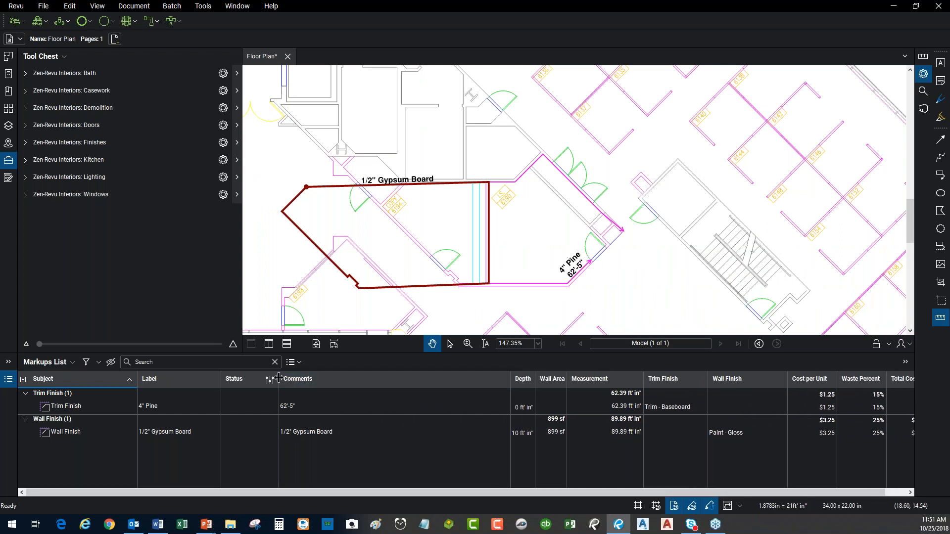
Step: Widen the Status column of the Markups List to roughly four times its width
left_click_drag(279, 381, 410, 381)
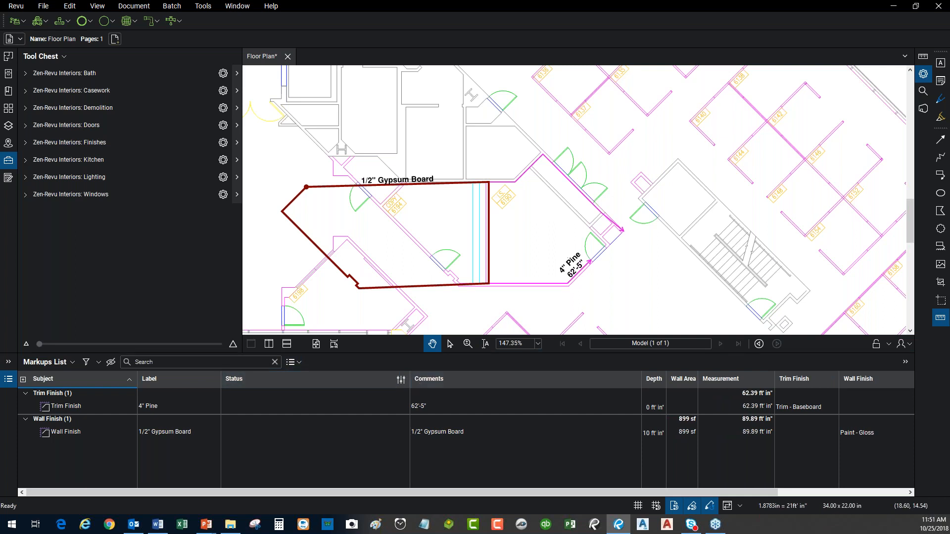
left_click_drag(409, 378, 449, 379)
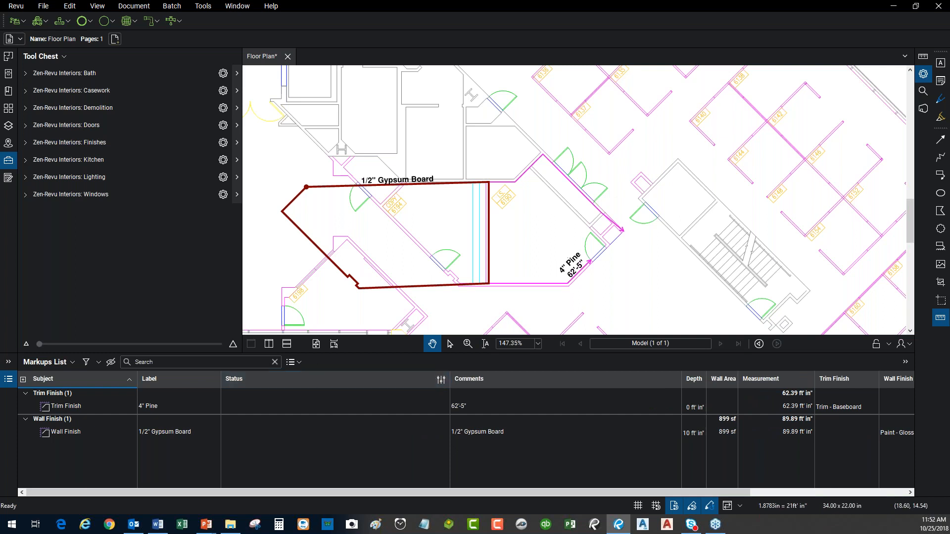
Step: Enlarge the Markups List area slightly and set the status of the Trim Finish markup to PM Review
left_click_drag(327, 352, 338, 326)
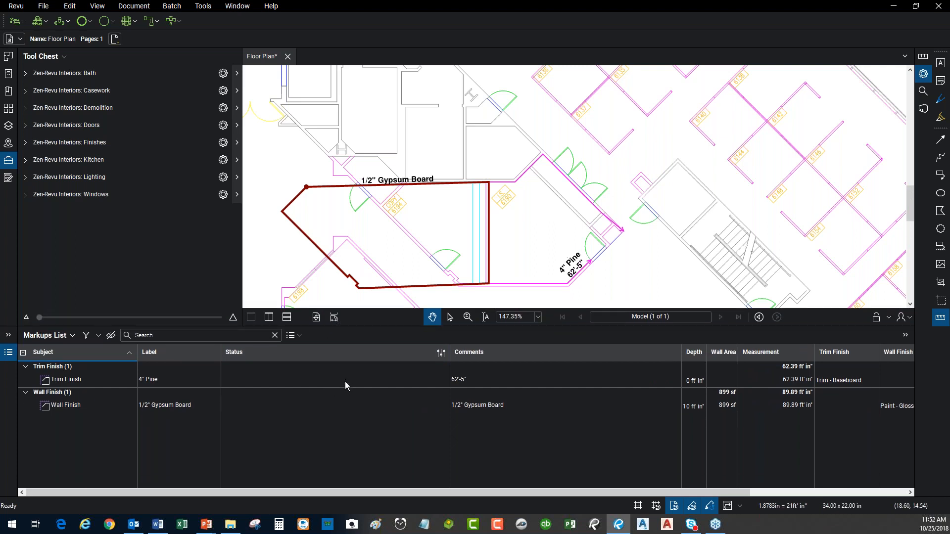
left_click(346, 381)
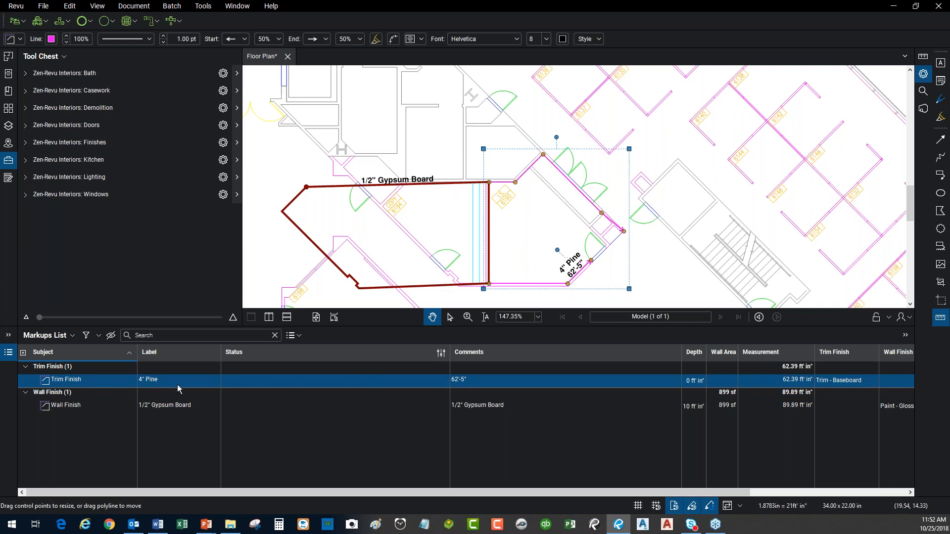
left_click(364, 384)
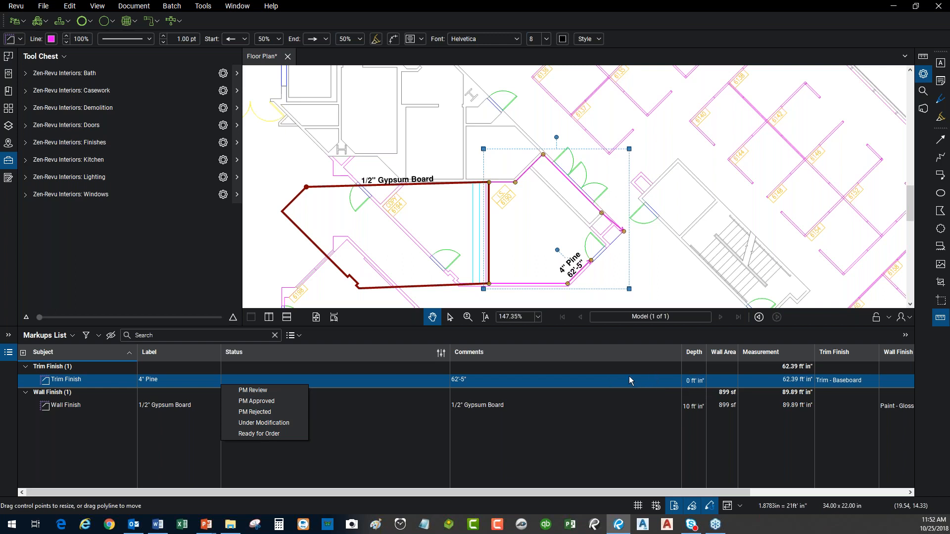
left_click(267, 391)
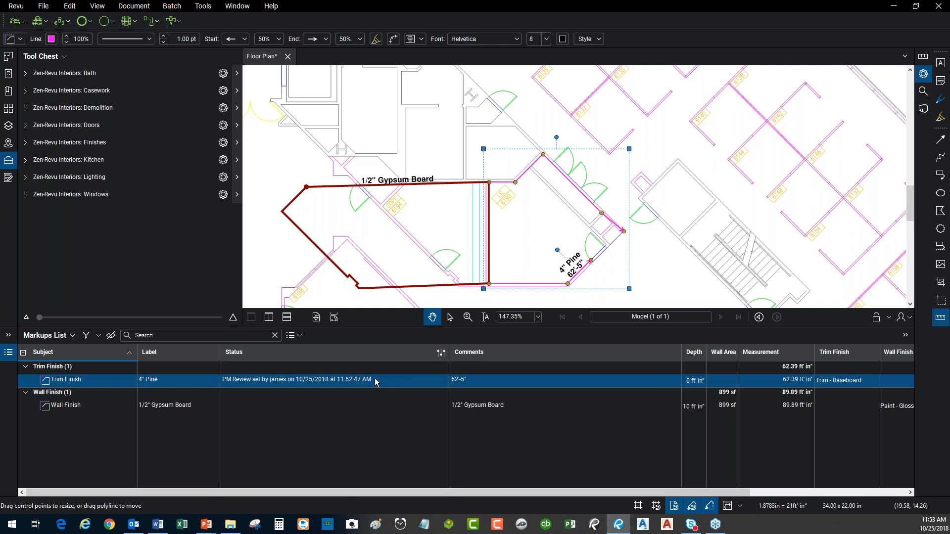
Step: Set the status of the Trim Finish markup to PM Approved
scroll(601, 240, "up", 4)
left_click_drag(579, 189, 564, 119)
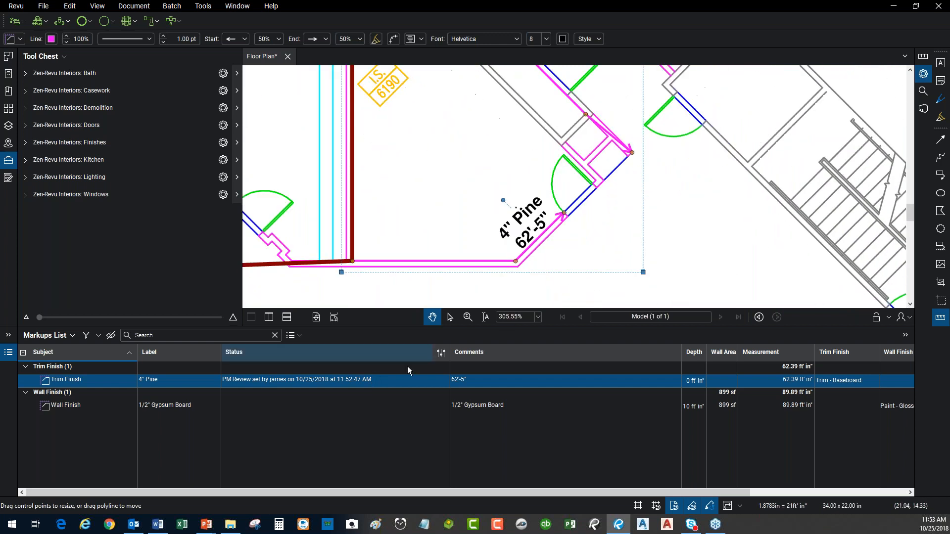
left_click(409, 381)
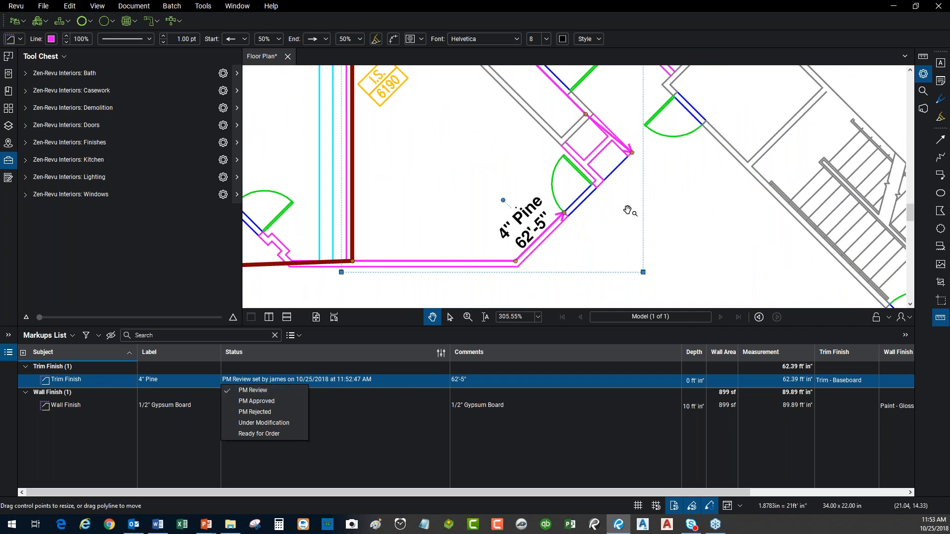
left_click(592, 226)
scroll(591, 253, "down", 3)
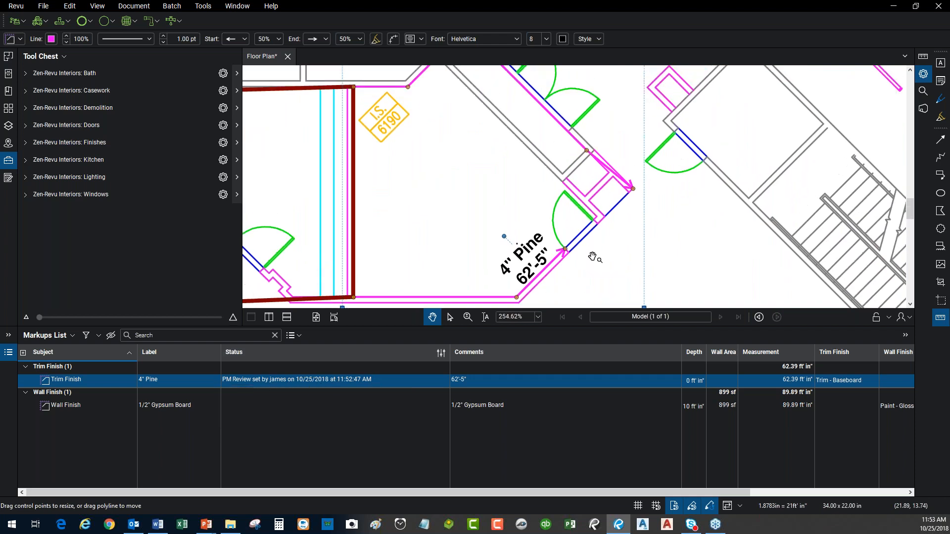
left_click_drag(590, 252, 588, 248)
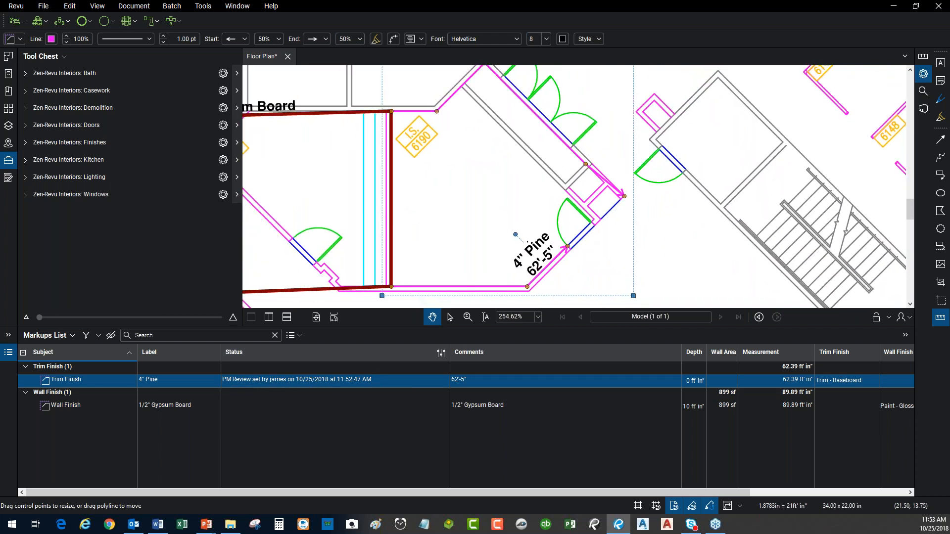
left_click(376, 378)
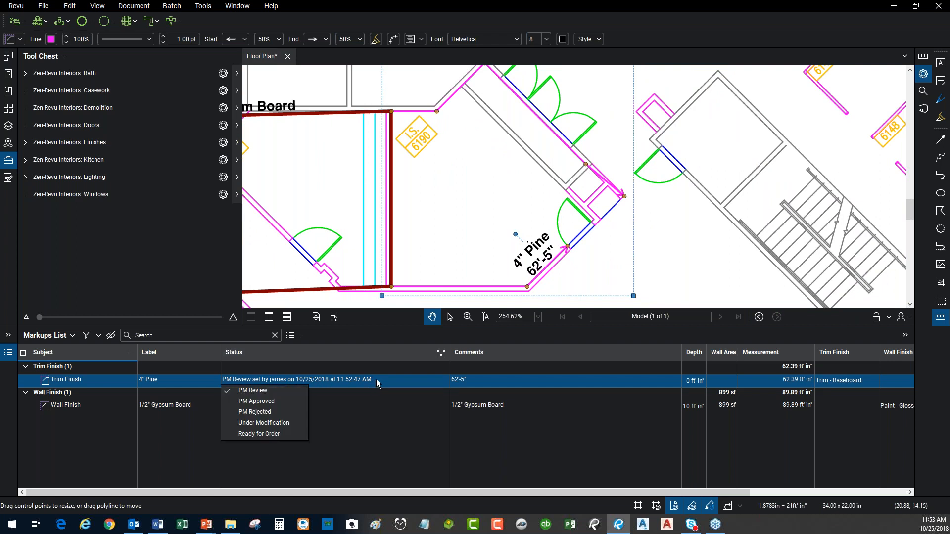
left_click(272, 401)
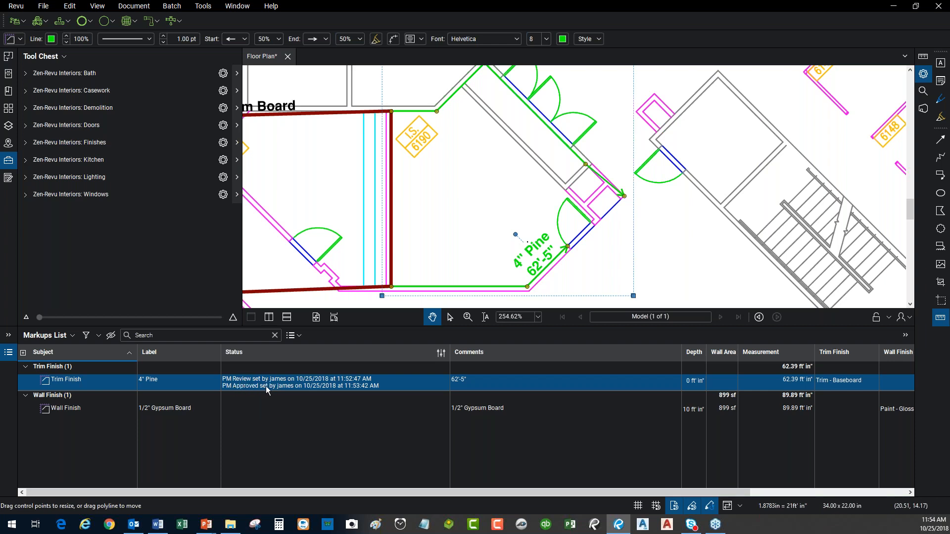
Step: Set the Trim Finish markup's status to PM Rejected and add the reply "I think we need 6" trim here - check the spec"
left_click(366, 386)
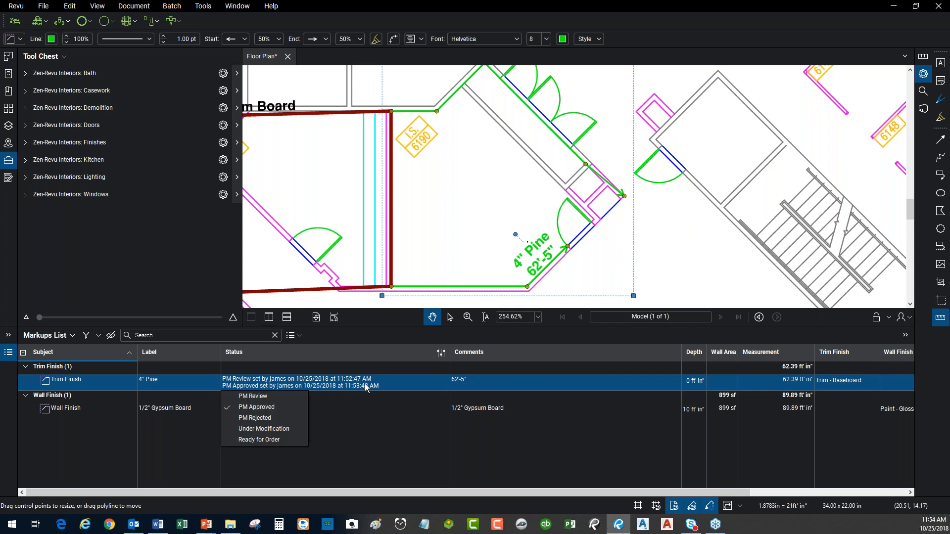
left_click(273, 418)
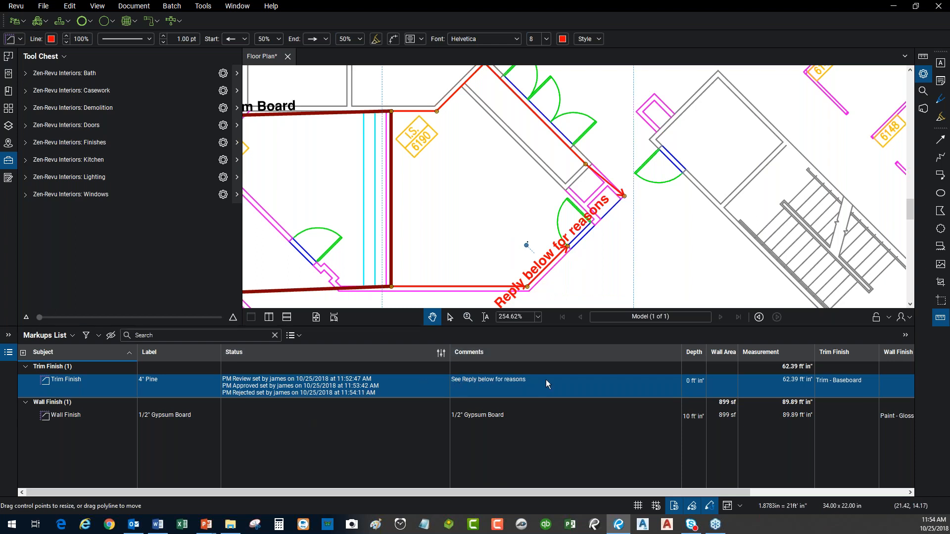
right_click(315, 376)
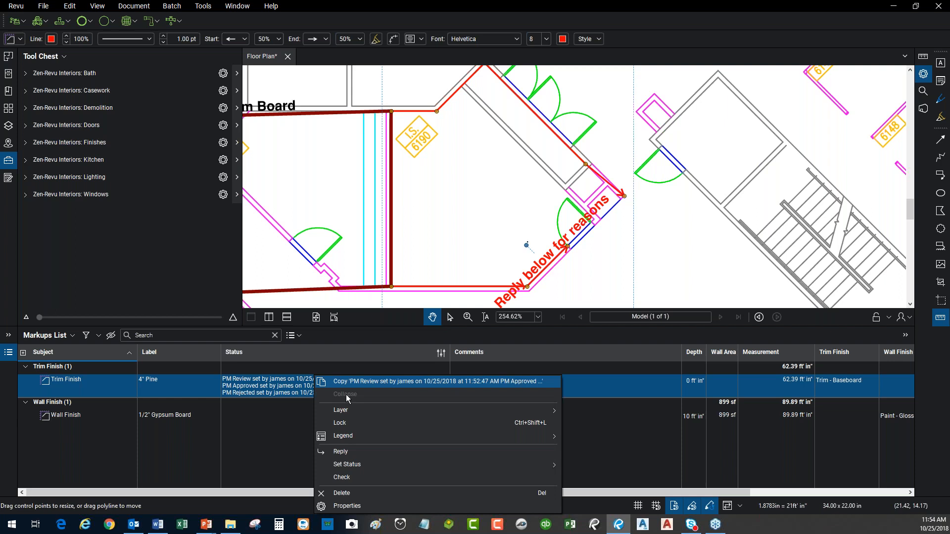
left_click(370, 452)
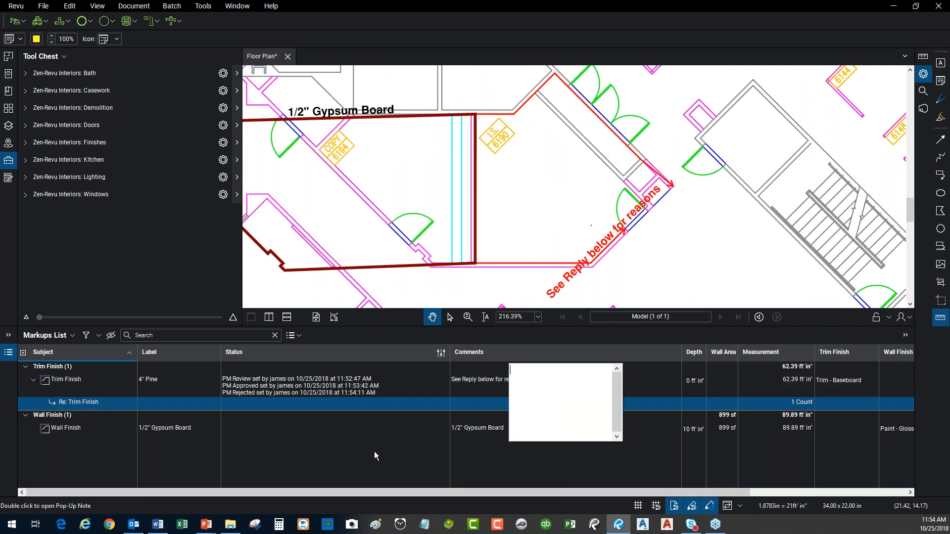
type("I think we need 6\" trim here - check the spec")
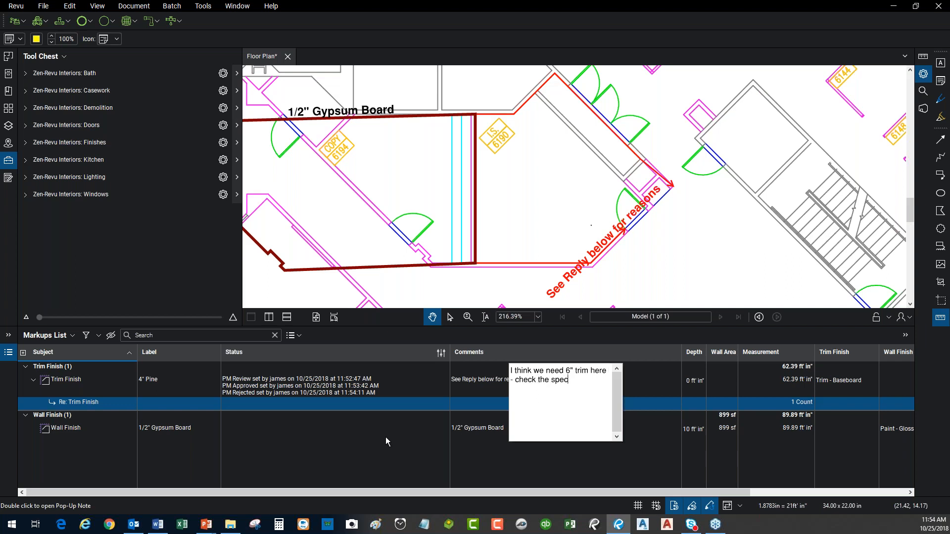
left_click(399, 422)
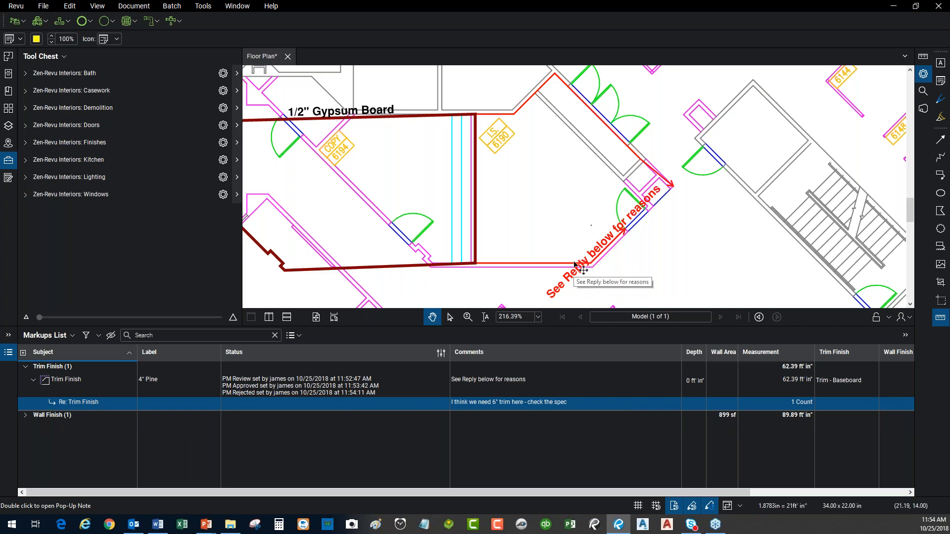
Step: Answer the existing reply under the Trim Finish markup with "Nope, the spec say 4" we're G2G"
right_click(414, 403)
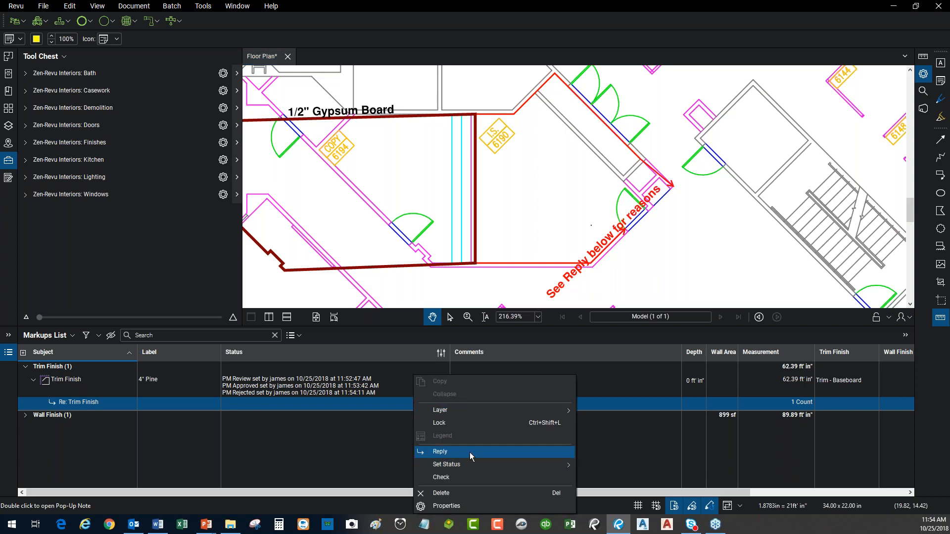
left_click(470, 452)
type("Nope, the spec say 4\" we're G3")
type("G")
key("BackSpace")
key("BackSpace")
type("2G")
key("BackSpace")
type("G")
left_click(426, 416)
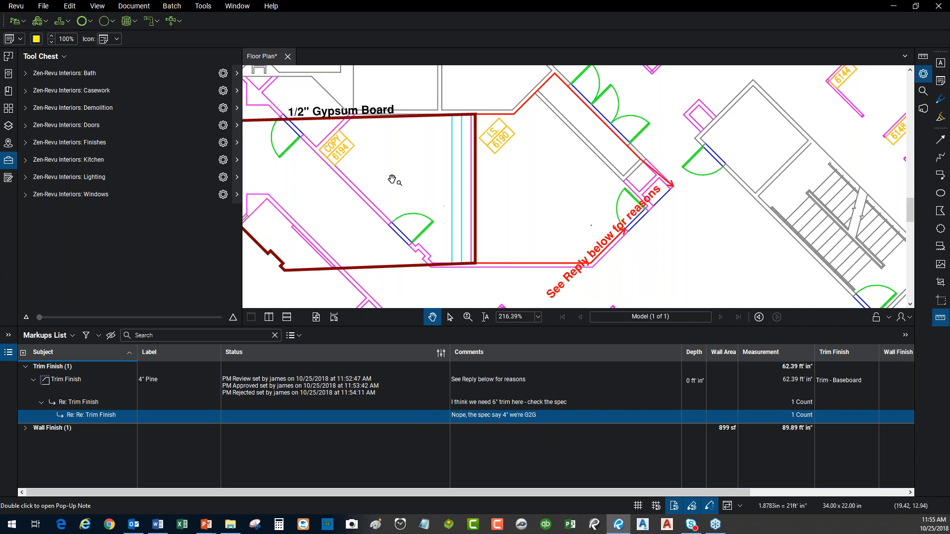
Step: Return the Trim Finish markup to PM Review and follow it with the PM Approved status
scroll(434, 202, "down", 5)
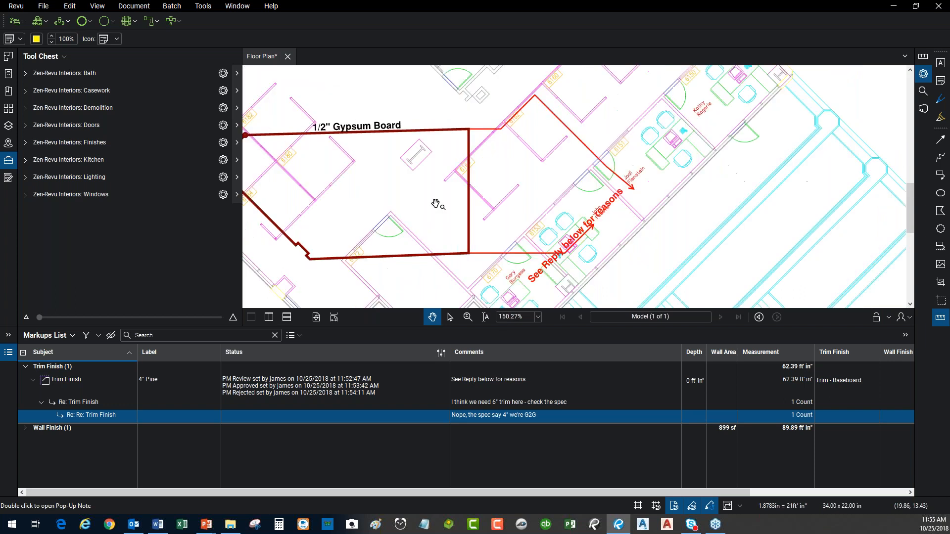
left_click(367, 394)
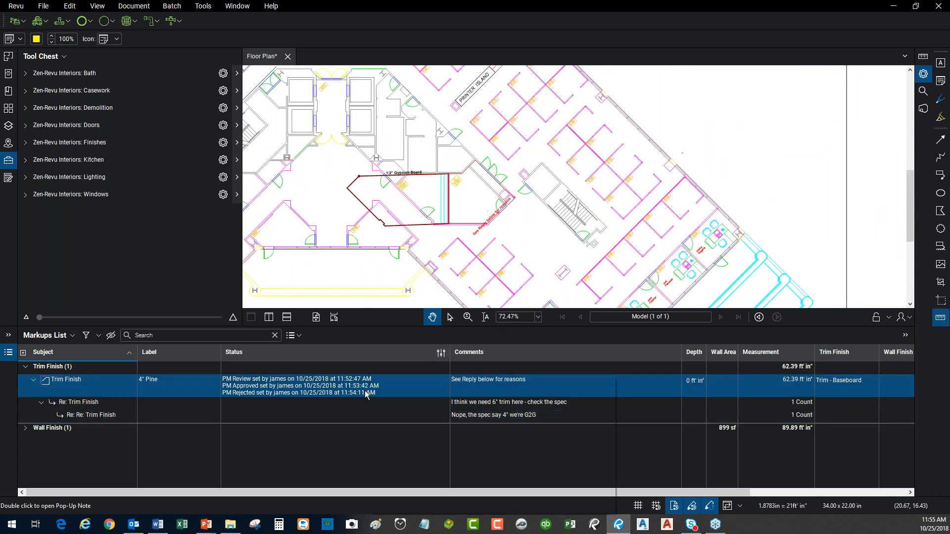
right_click(367, 393)
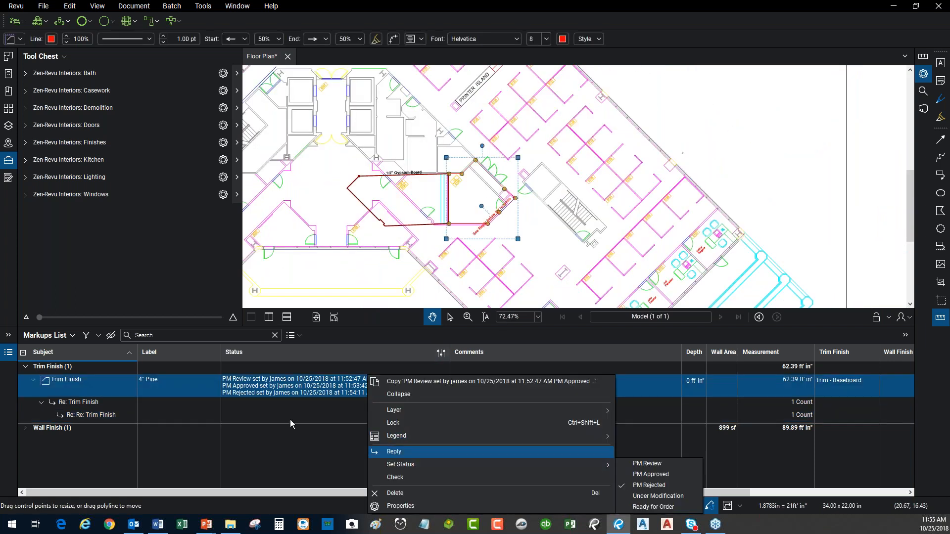
left_click(314, 393)
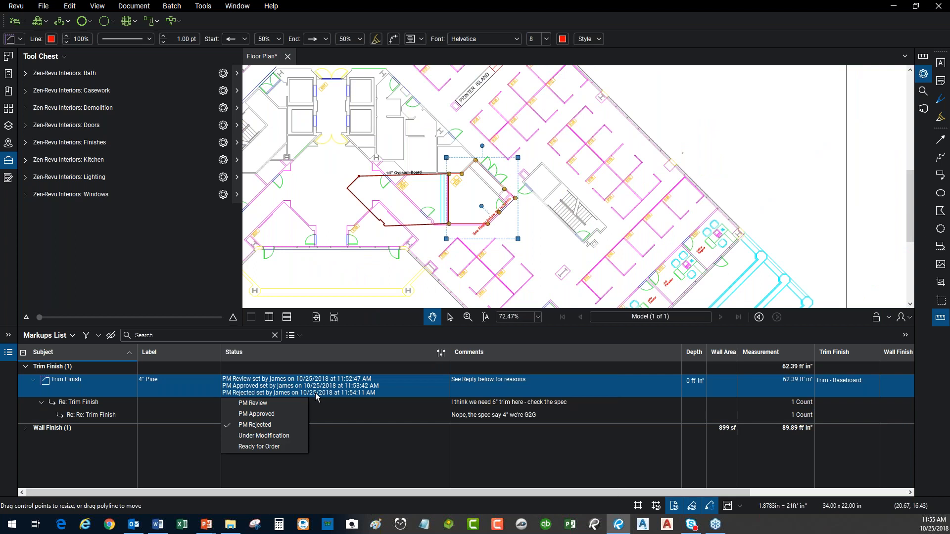
left_click(269, 404)
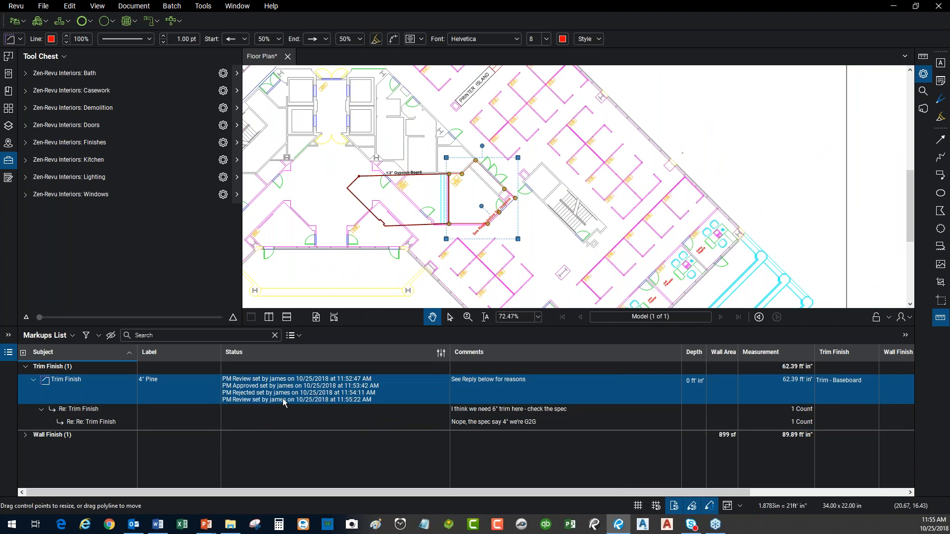
left_click(287, 400)
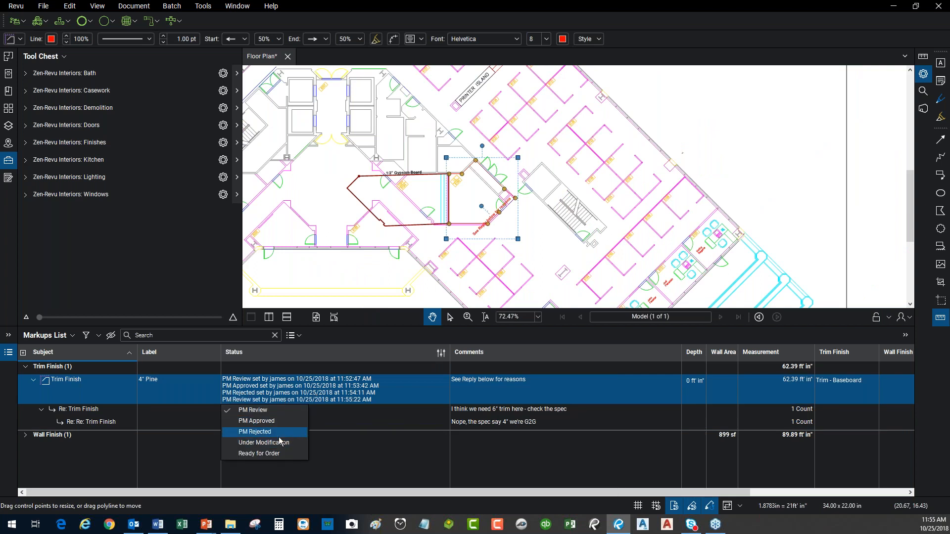
left_click(277, 421)
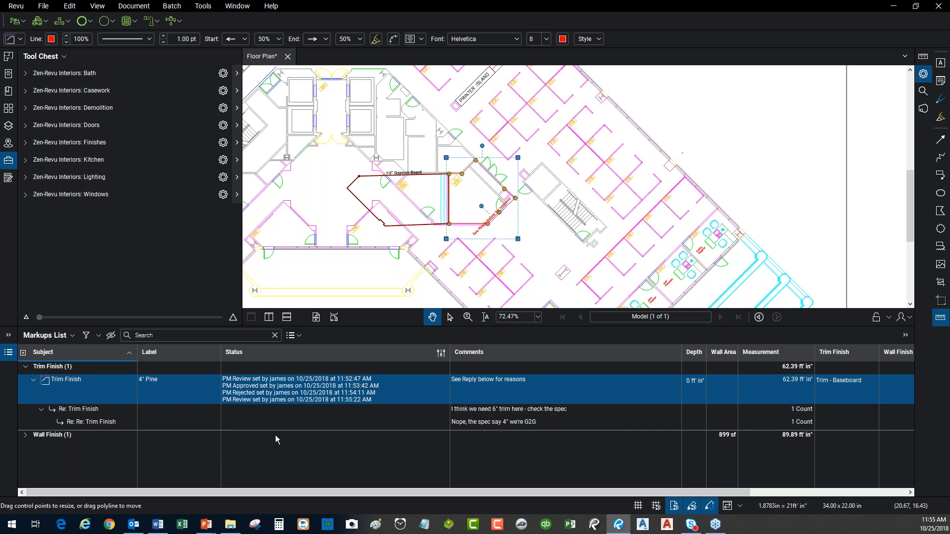
Step: Set the Trim Finish markup's status to Ready for Order and inspect its label on the floor plan
left_click(322, 408)
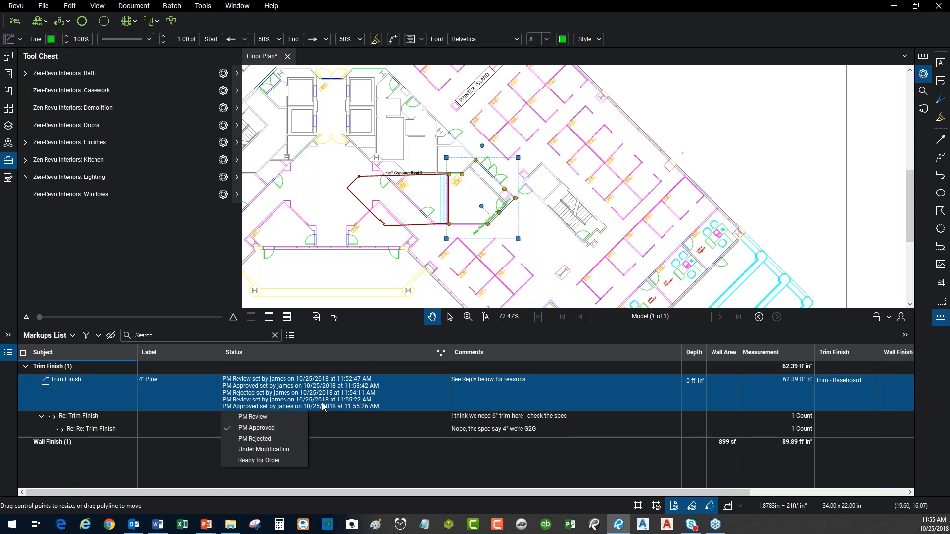
left_click(276, 464)
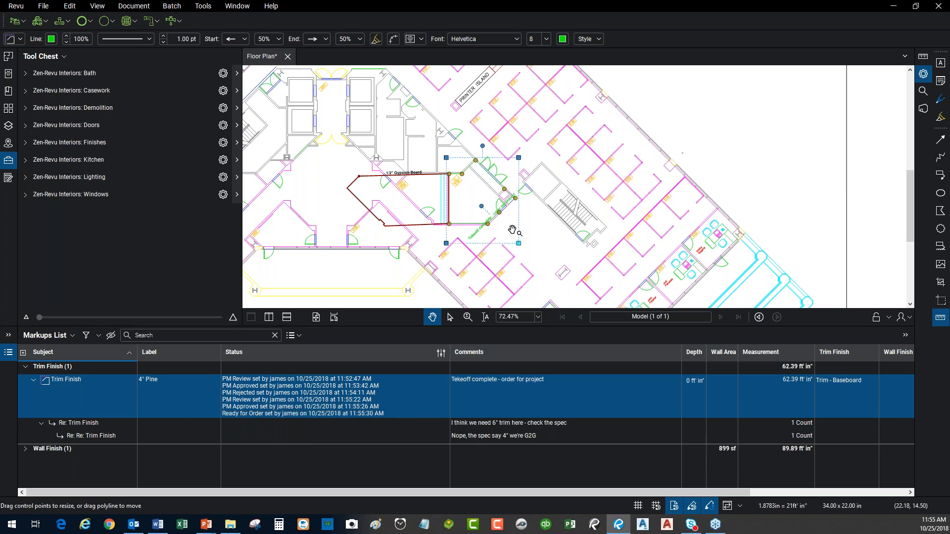
scroll(512, 230, "up", 8)
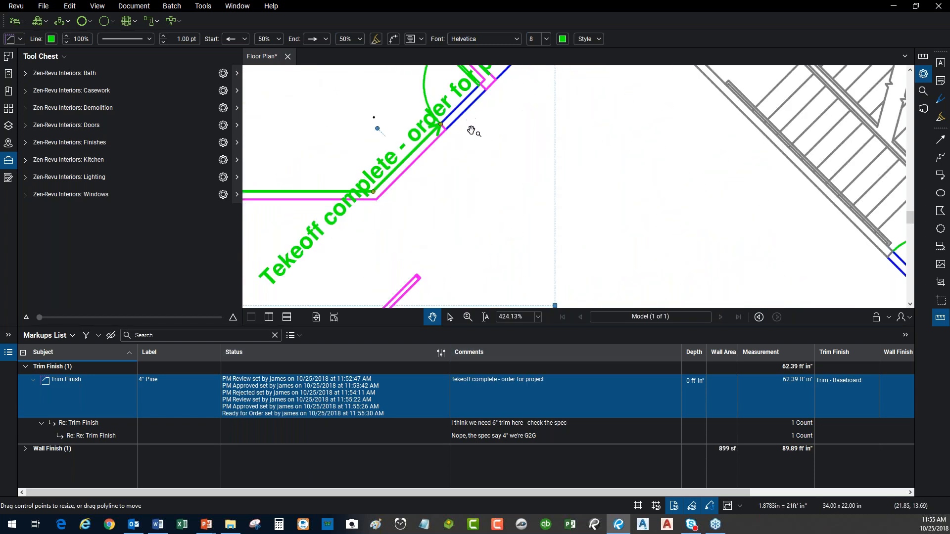
scroll(472, 126, "down", 3)
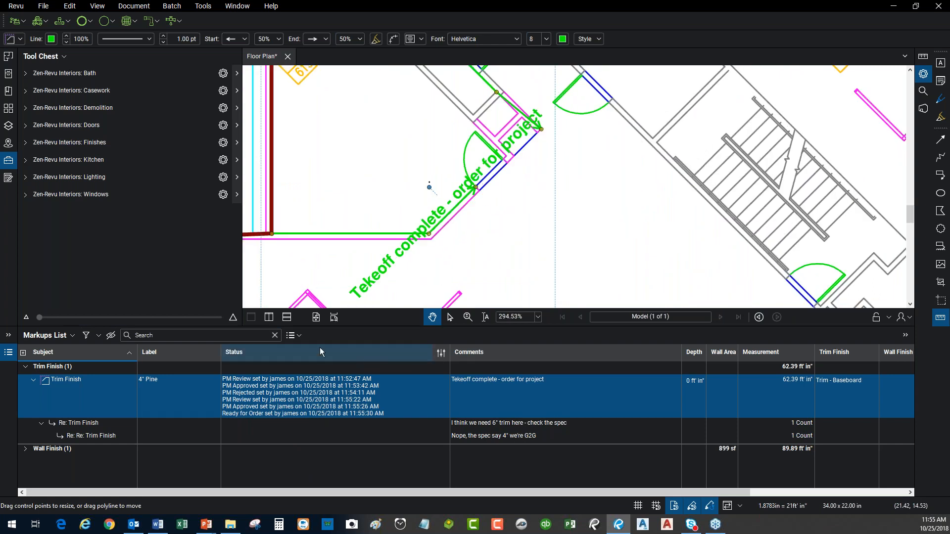
Step: Open the status management settings, review the states of the ZenTek Approvals model, and close them without changes
left_click(442, 353)
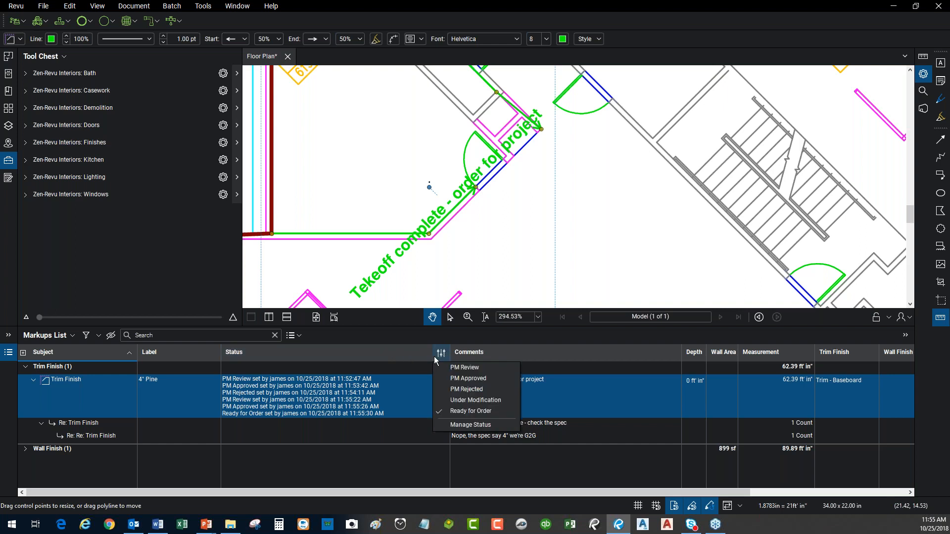
left_click(475, 425)
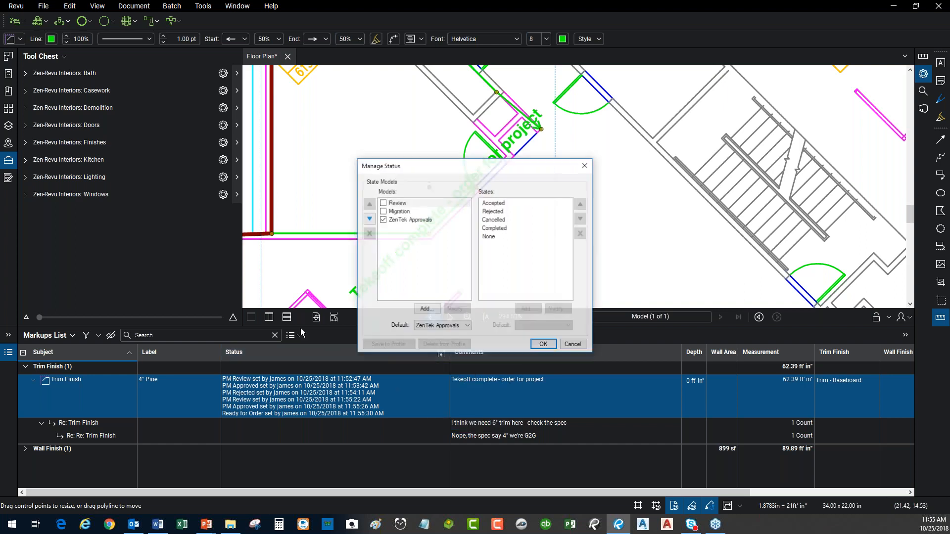
left_click(389, 221)
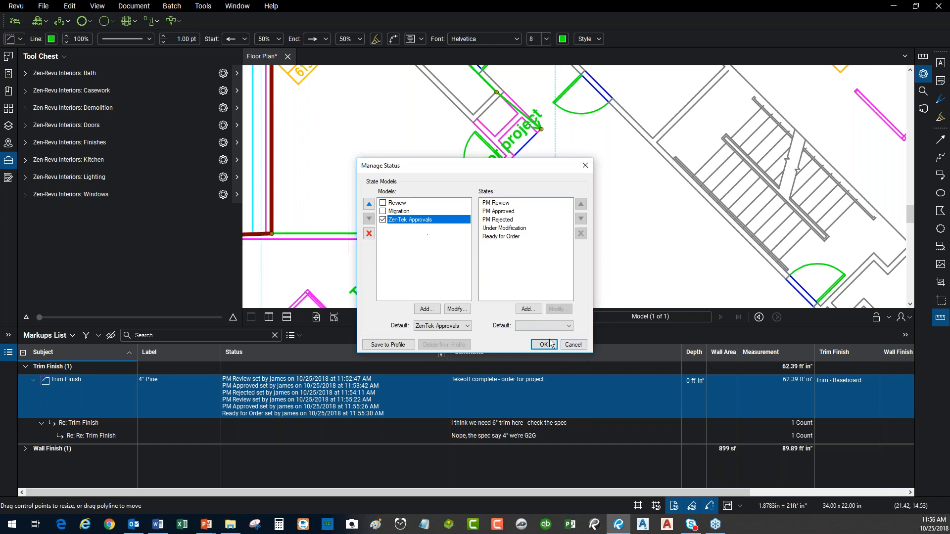
left_click(586, 345)
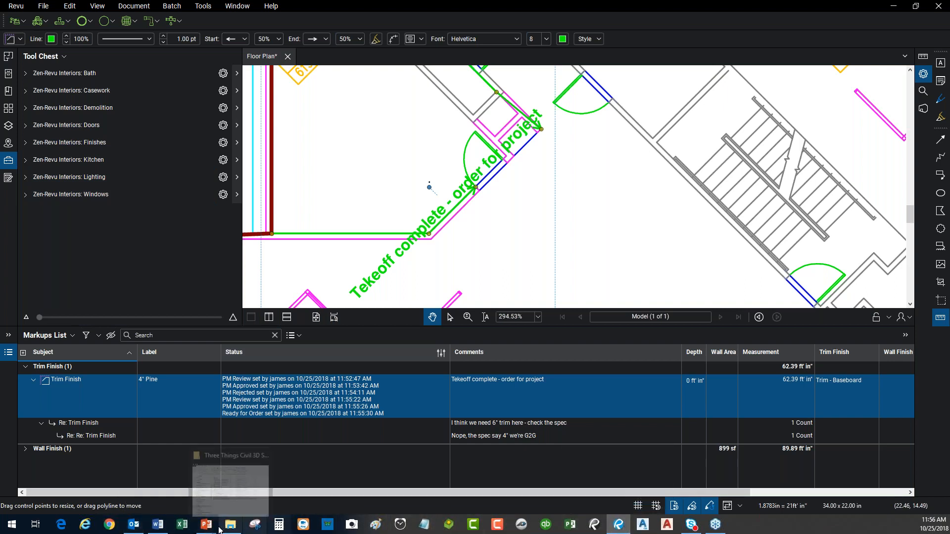
Step: Switch to the running PowerPoint slide show and advance to the slide about developing Status Sets for each group or process
mouse_move(206, 524)
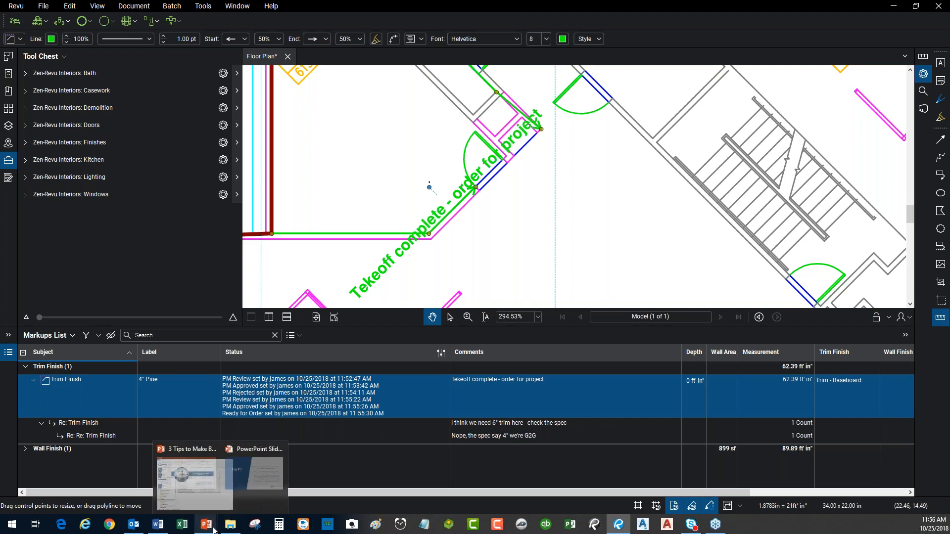
left_click(268, 487)
left_click(403, 285)
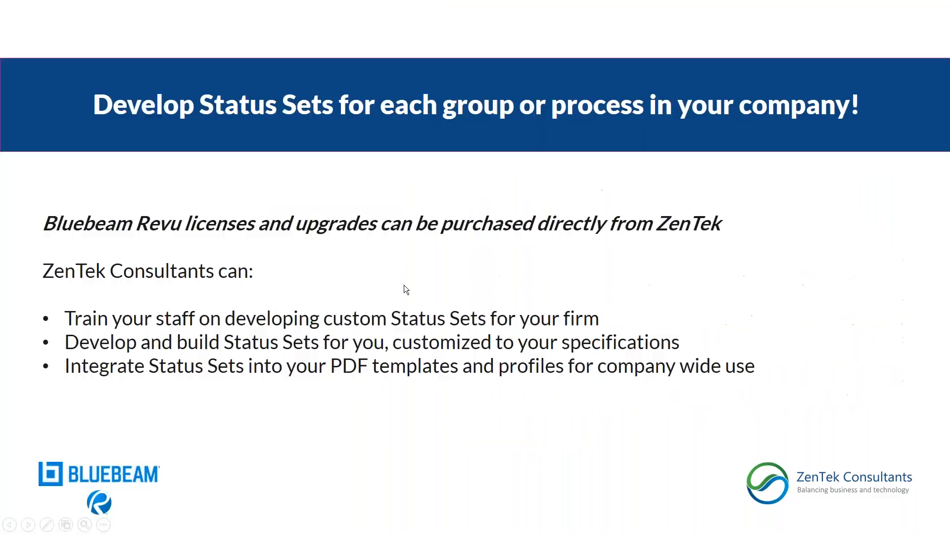